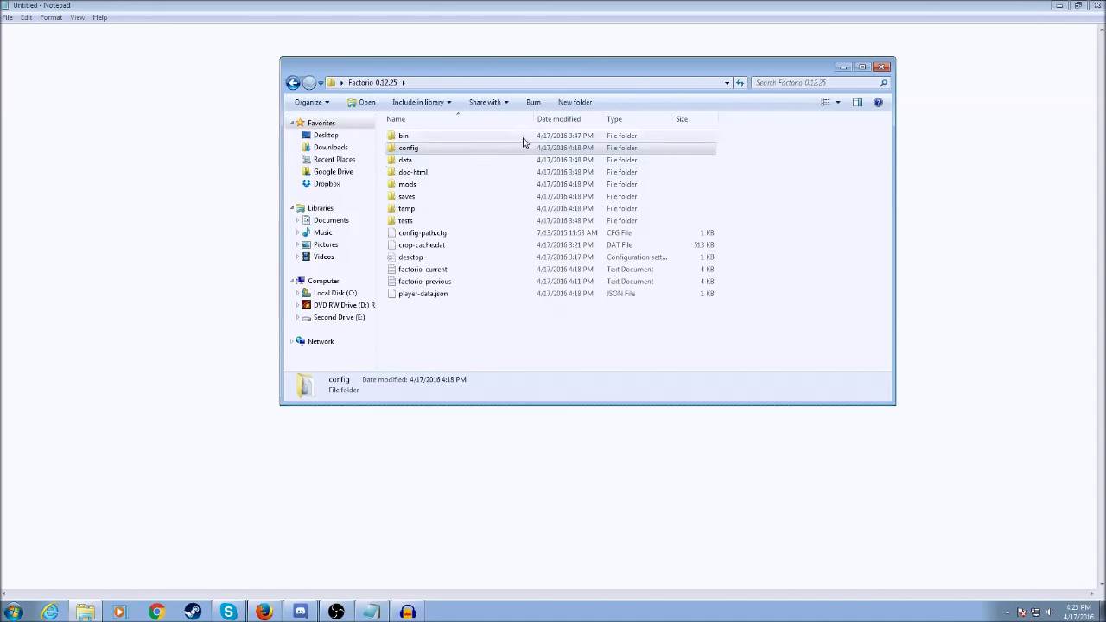
Select the config folder and reveal the full path of the Factorio folder
click(444, 148)
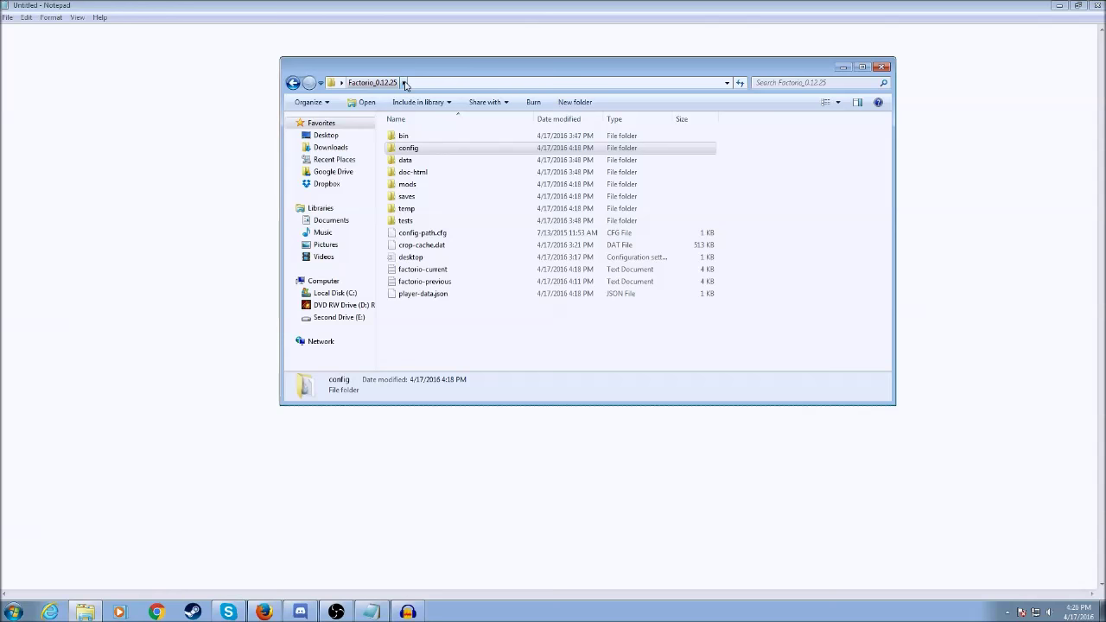
click(501, 149)
click(498, 84)
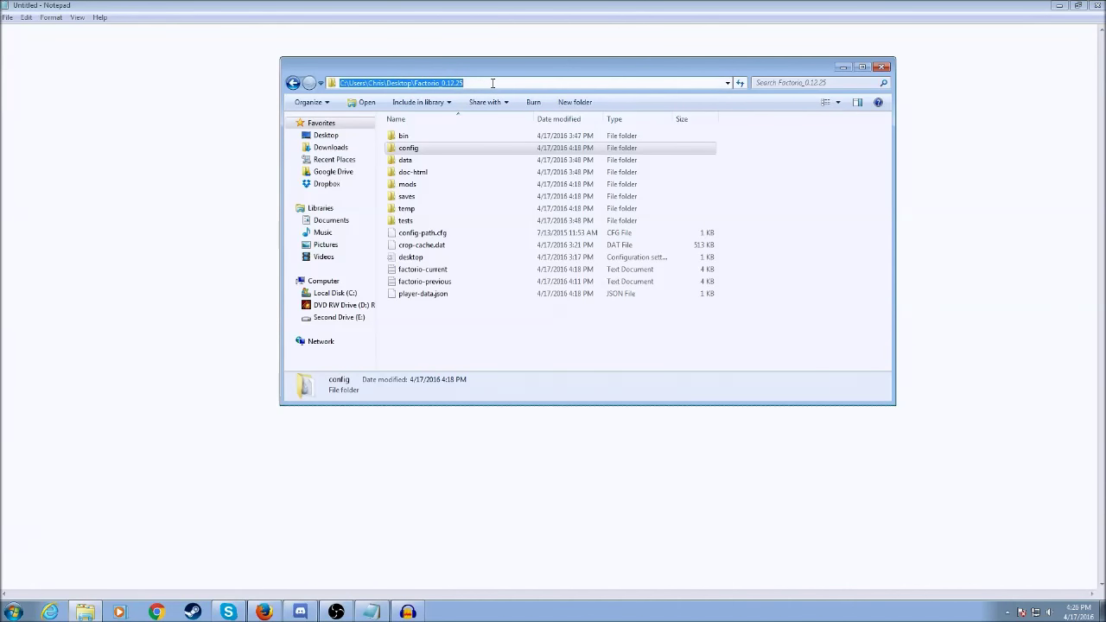
click(493, 83)
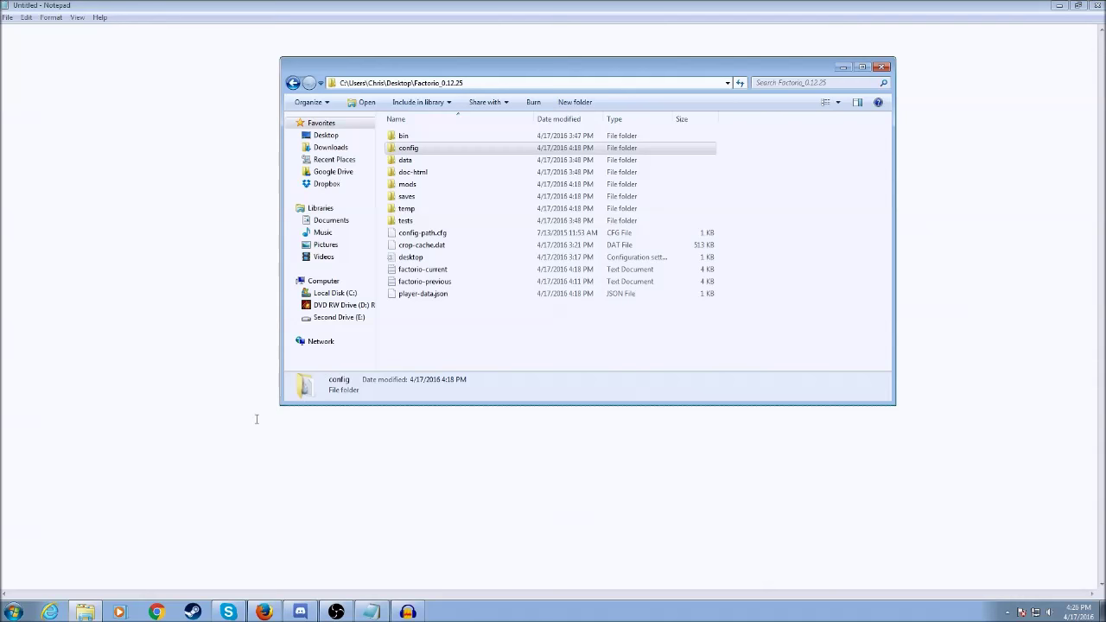
Find the Factorio settings folder under %appdata% Roaming, then close that window
click(13, 612)
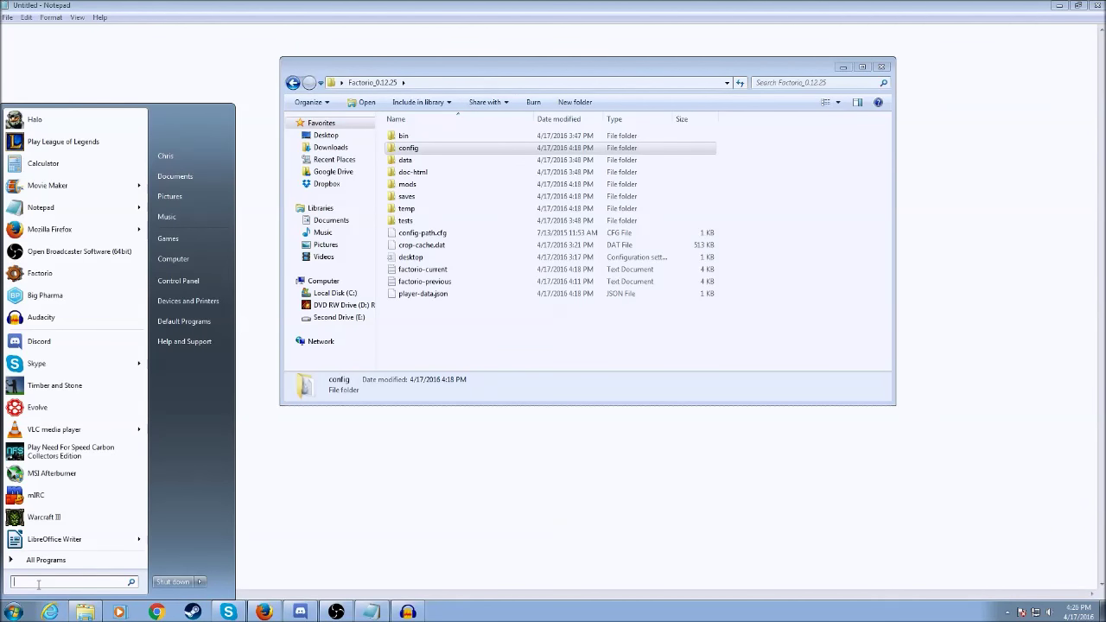
text(%)
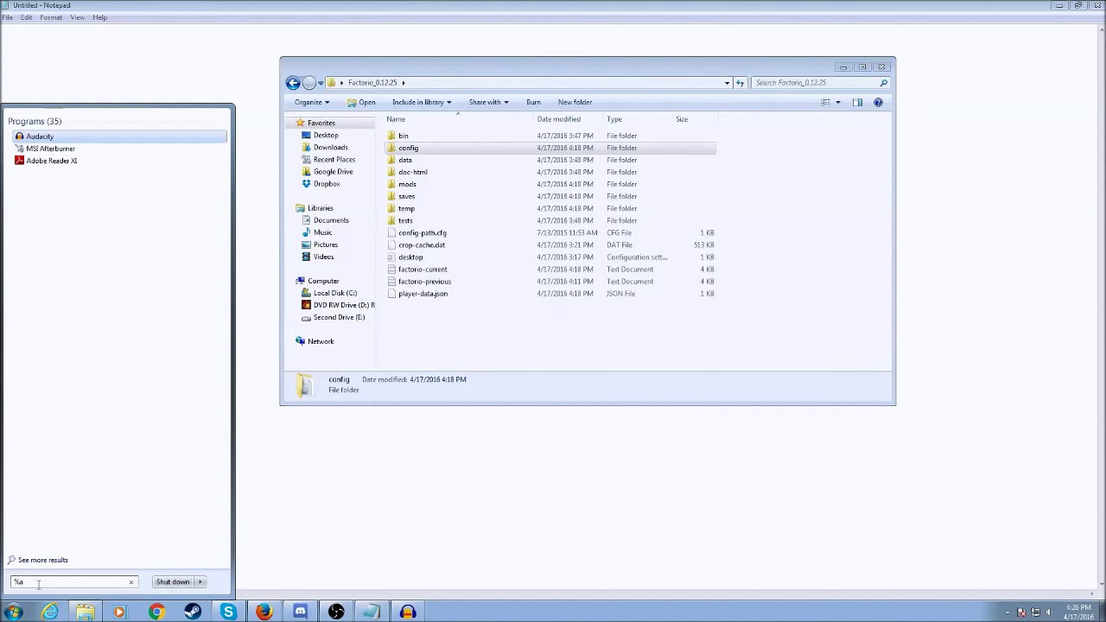
text(appdata%)
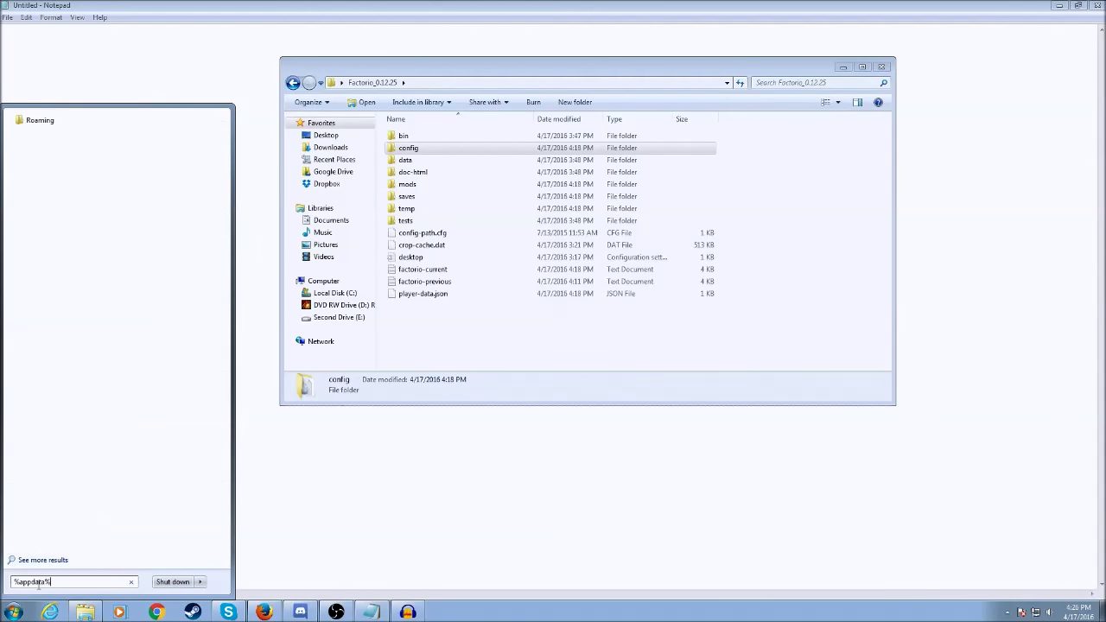
click(64, 129)
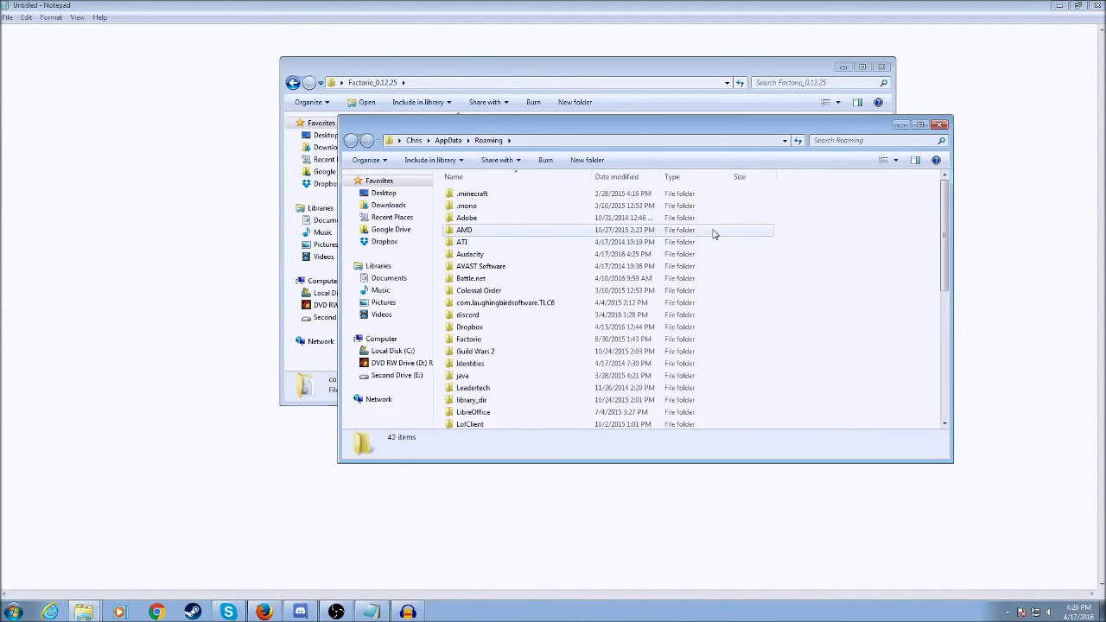
click(509, 342)
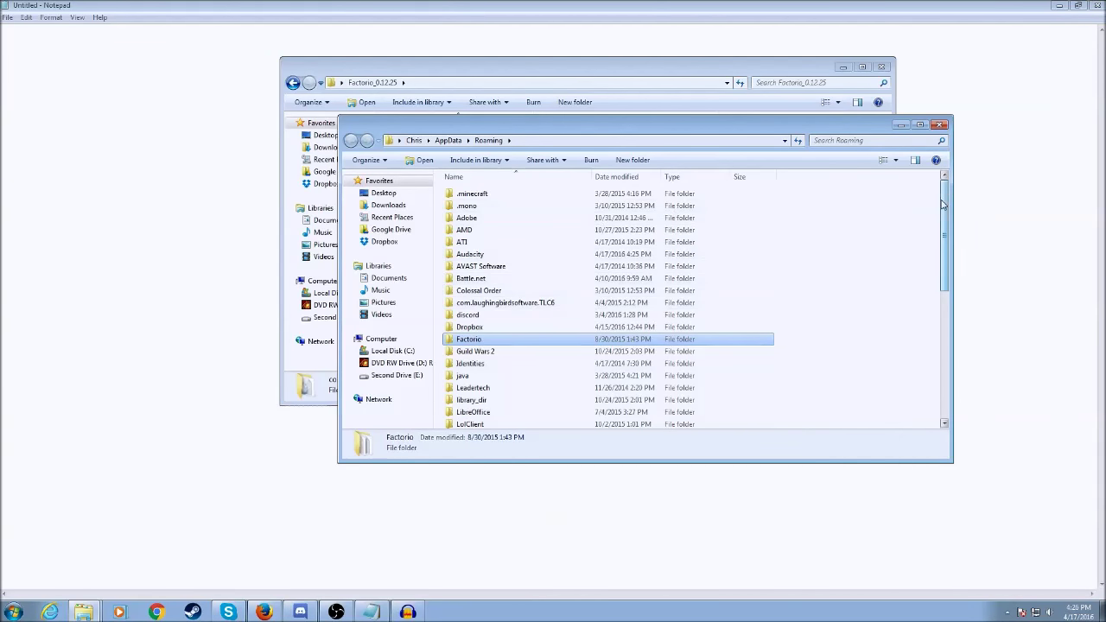
drag(946, 204, 962, 173)
click(943, 124)
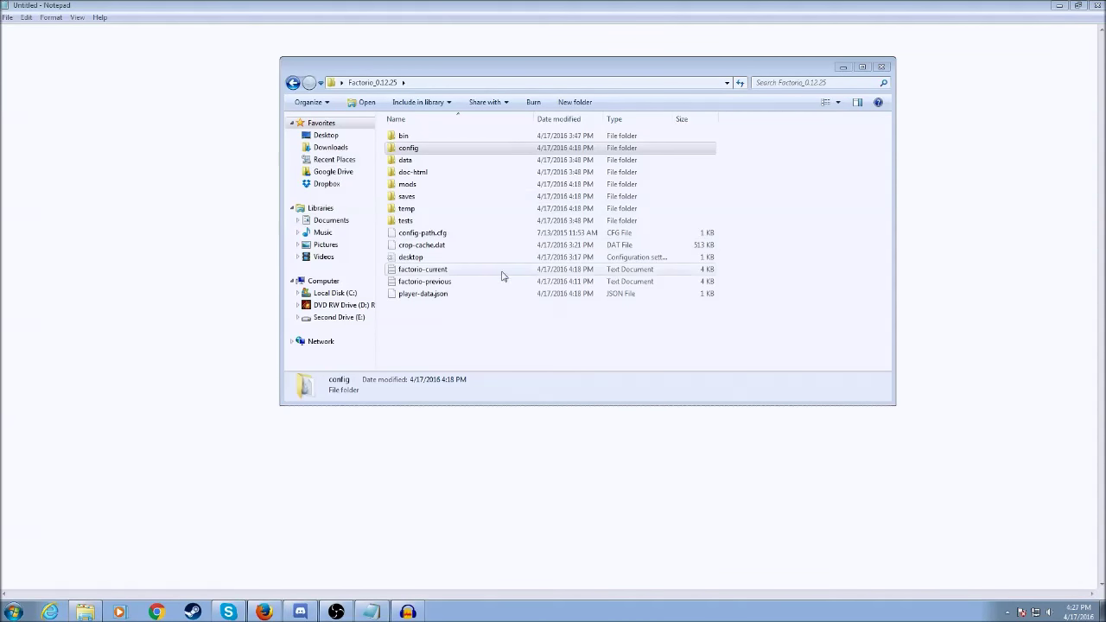
Go into bin\x64 and create a New Text Document there
double_click(413, 138)
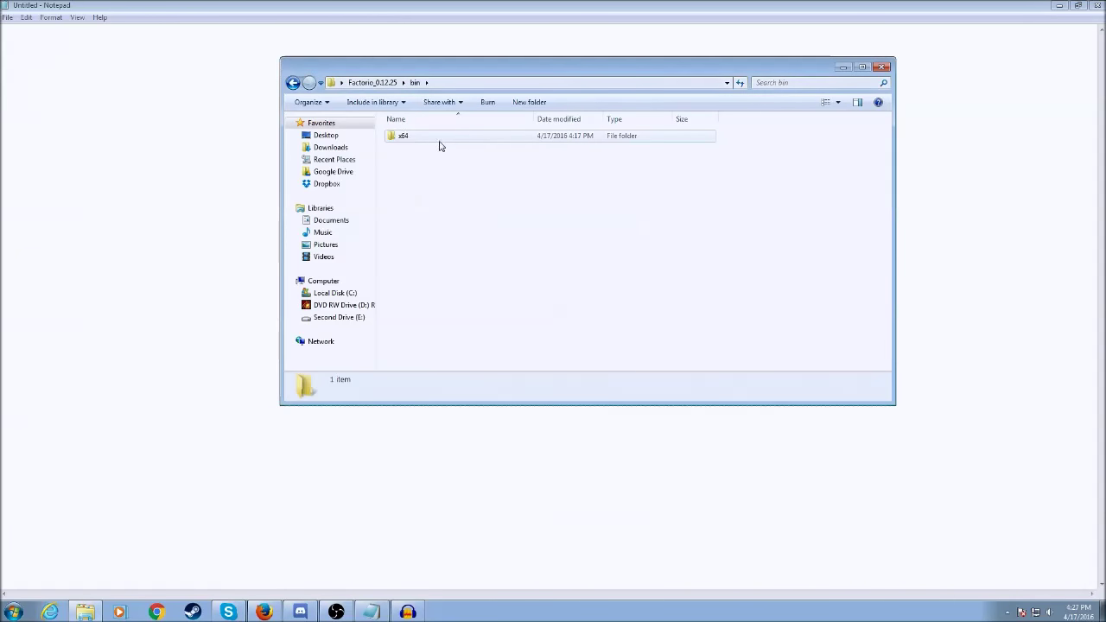
double_click(407, 138)
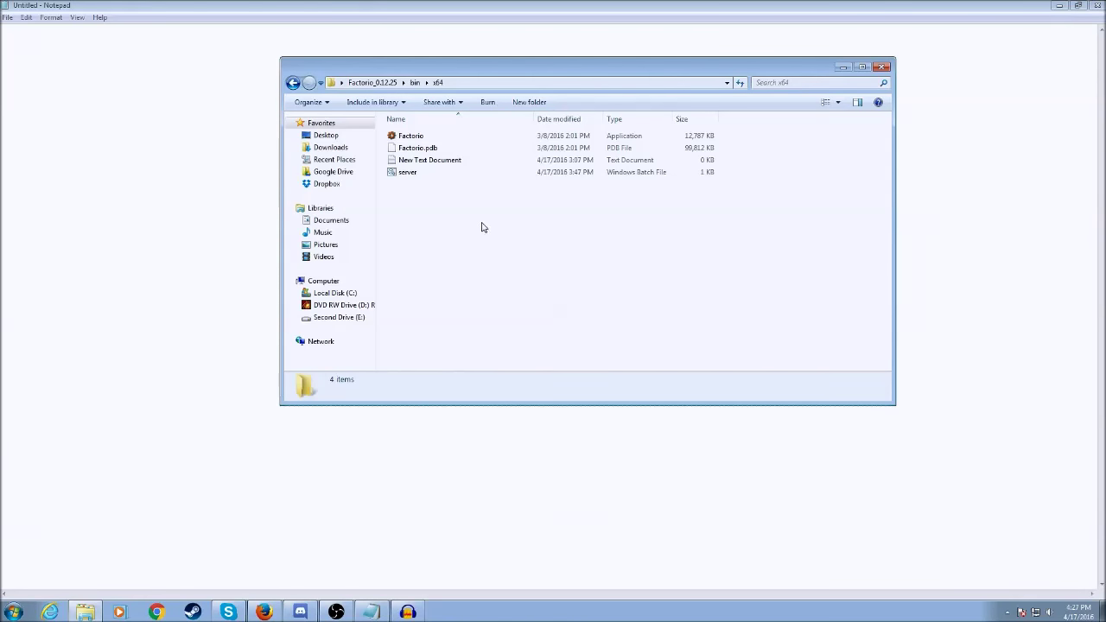
right_click(440, 190)
mouse_move(501, 360)
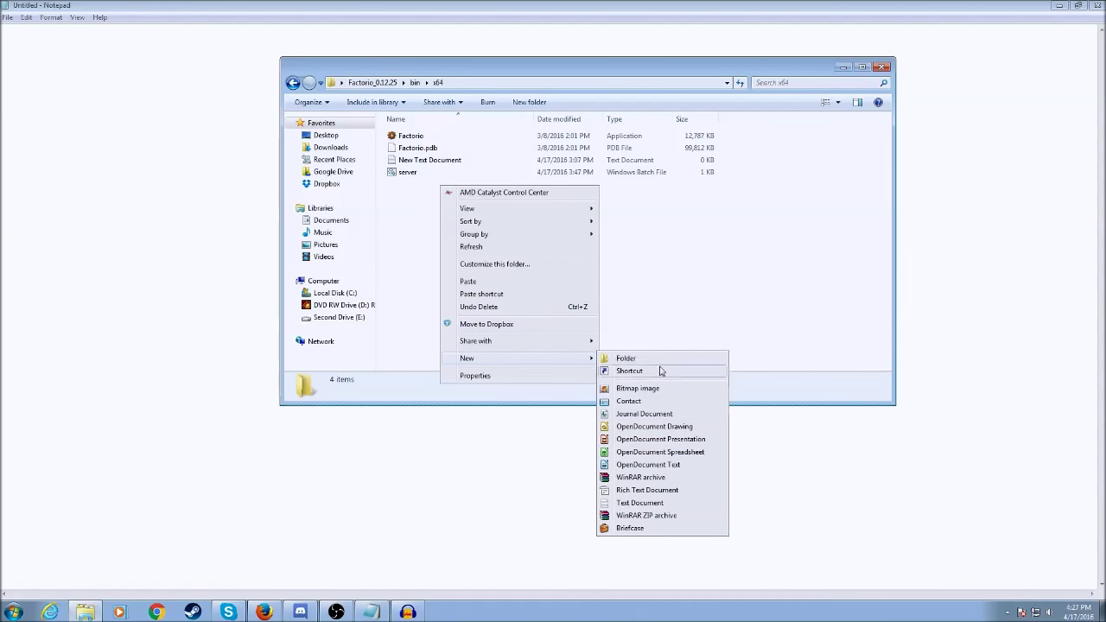
click(663, 508)
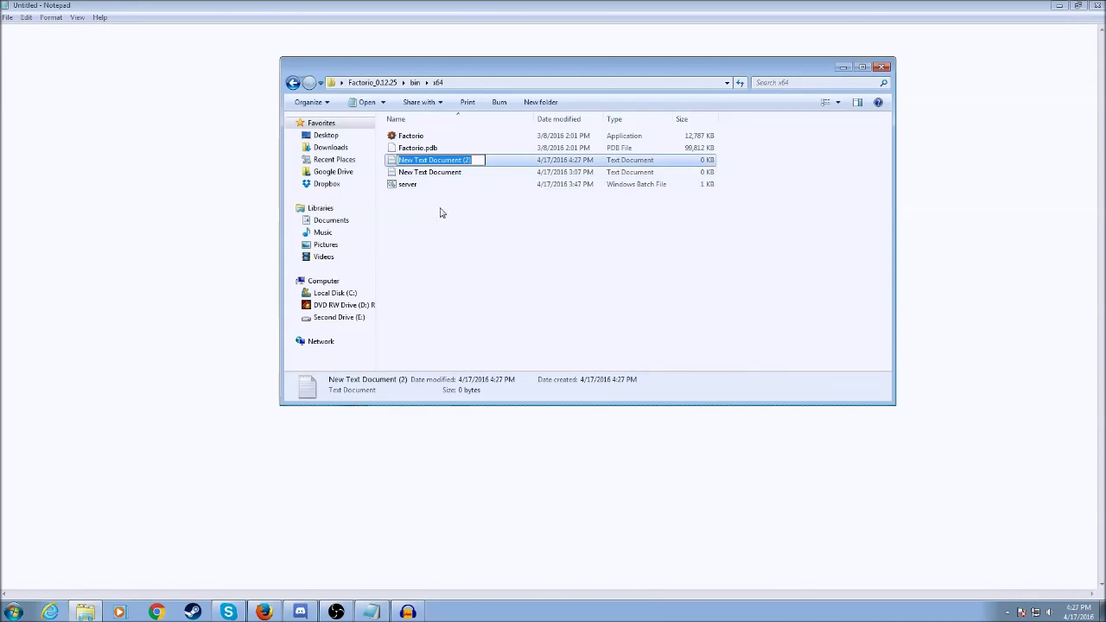
Open the empty text document, close it, and delete it to the Recycle Bin
double_click(497, 160)
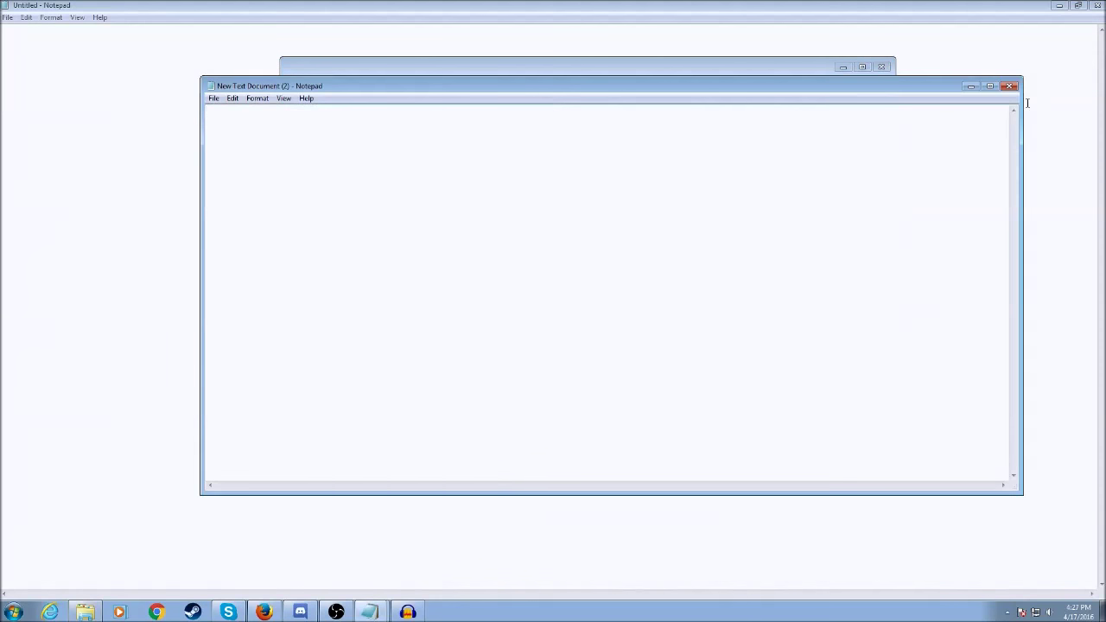
key(alt+F4)
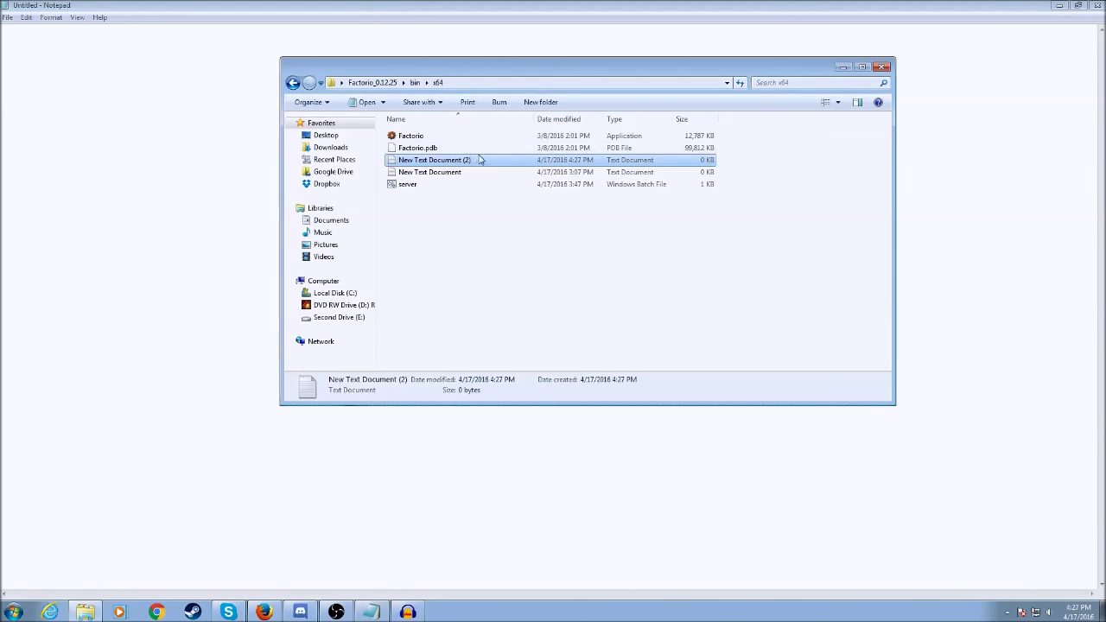
key(Delete)
click(595, 349)
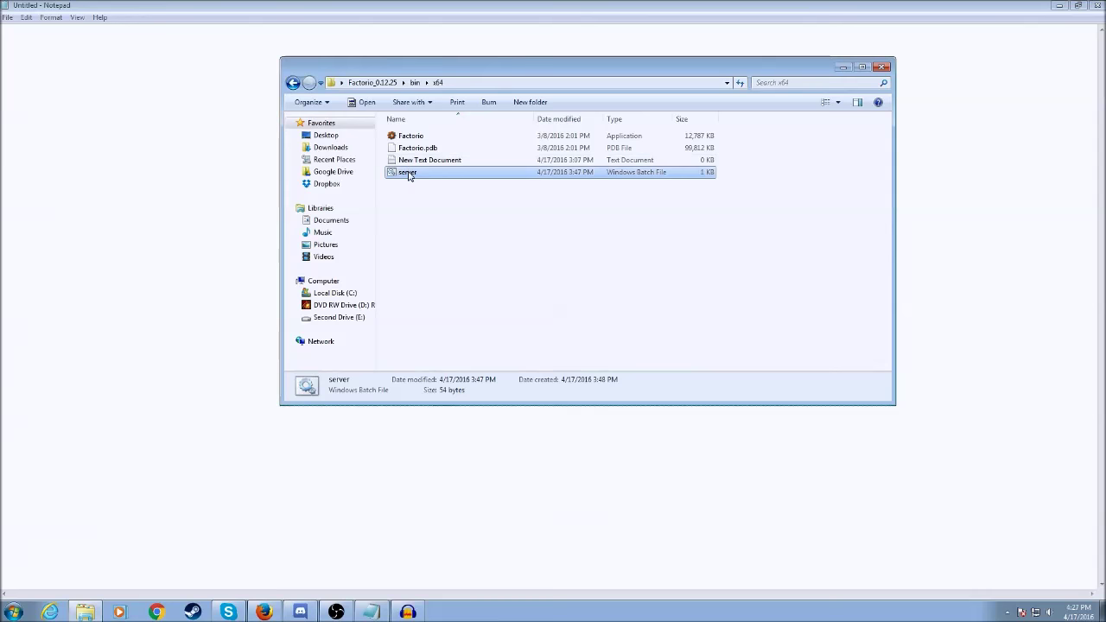
right_click(406, 172)
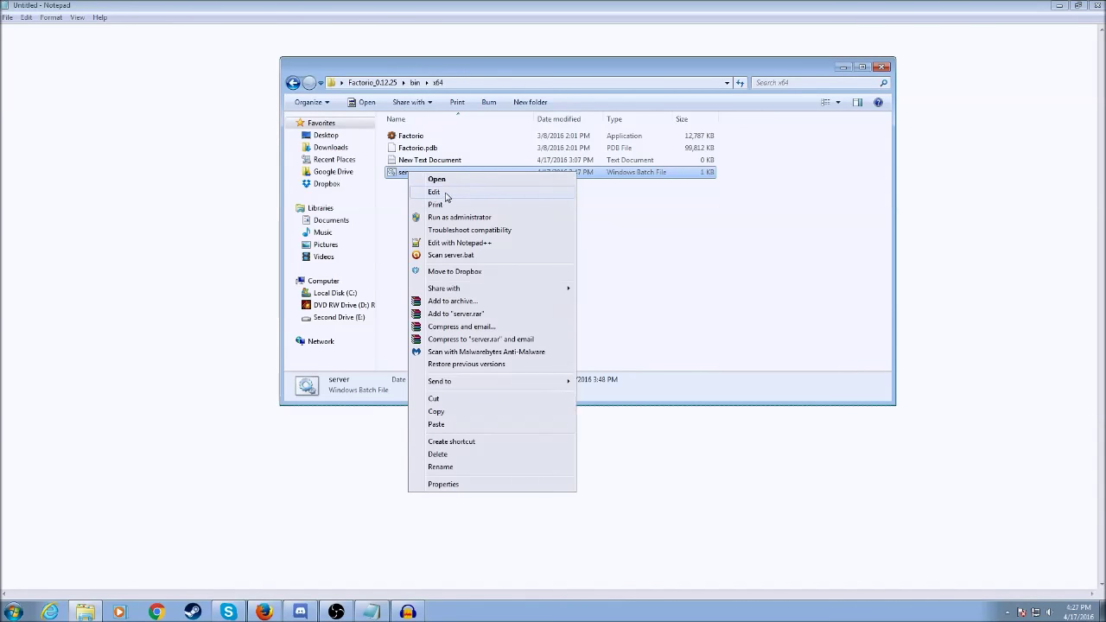
Edit server.bat in Notepad and highlight its --start-server servertest.zip arguments
click(445, 191)
drag(575, 87, 728, 156)
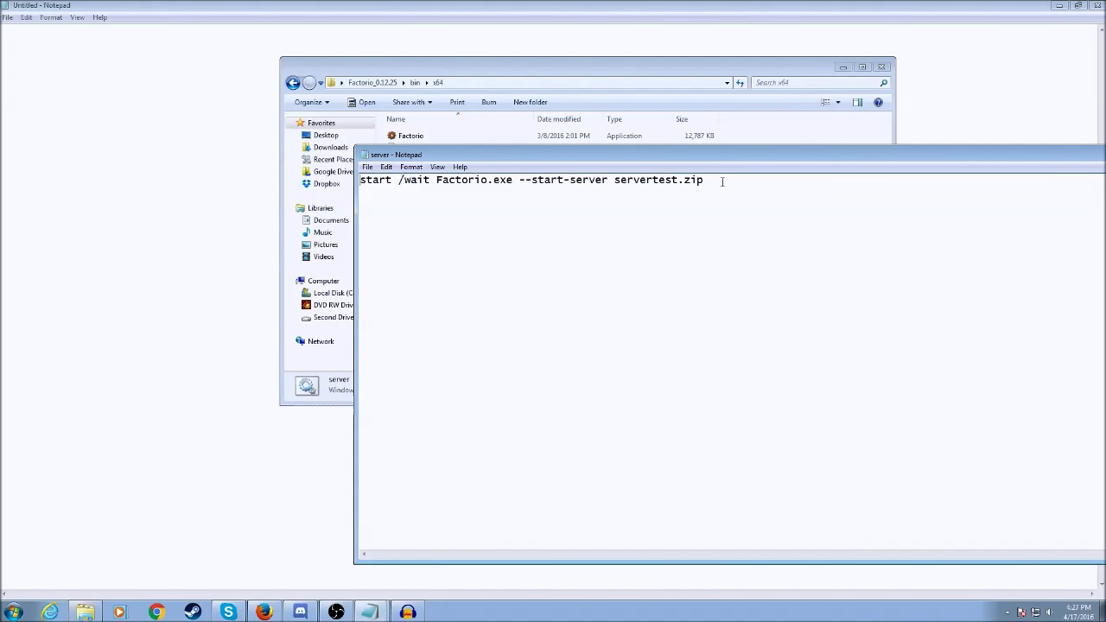
drag(721, 182, 520, 186)
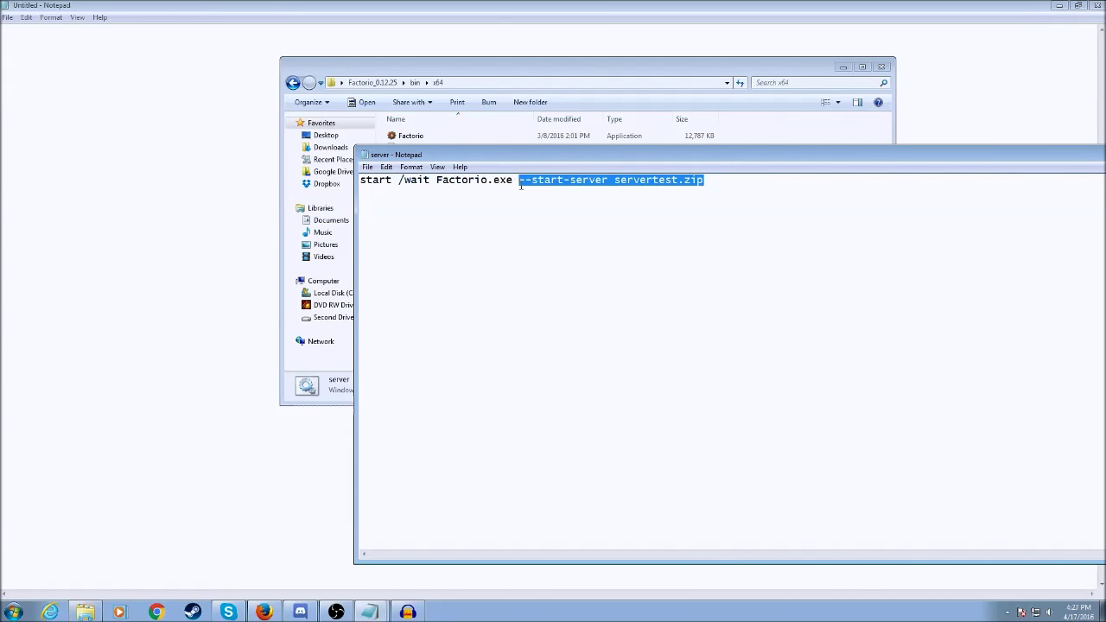
click(711, 182)
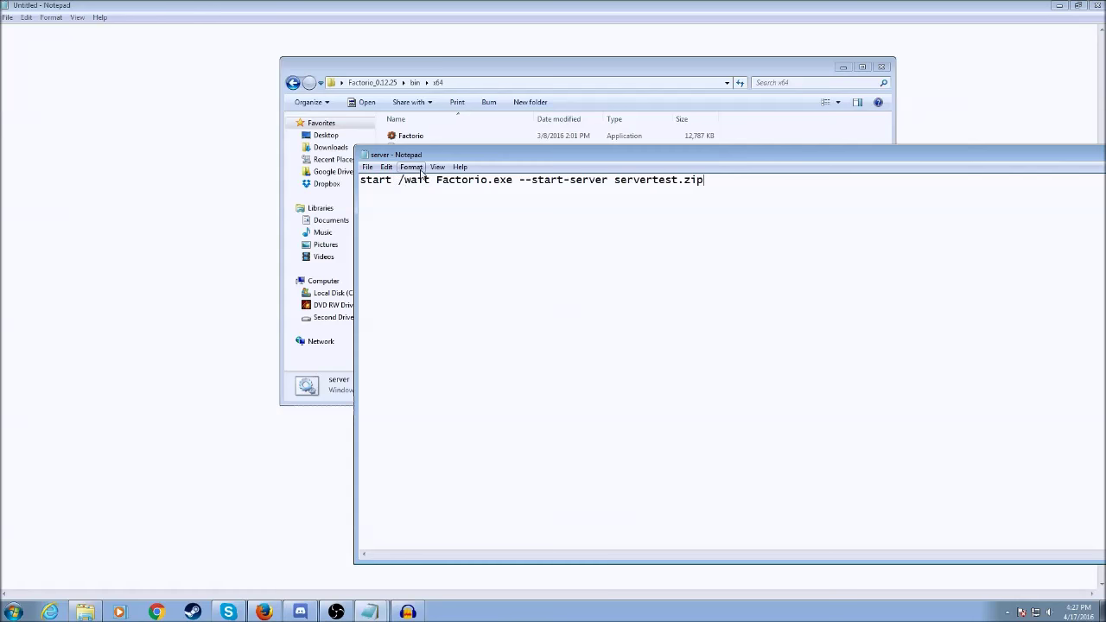
Highlight the /wait switch, then the save file name servertest.zip
drag(429, 179, 398, 180)
click(431, 180)
drag(404, 180, 398, 179)
click(432, 180)
click(520, 180)
drag(704, 179, 523, 160)
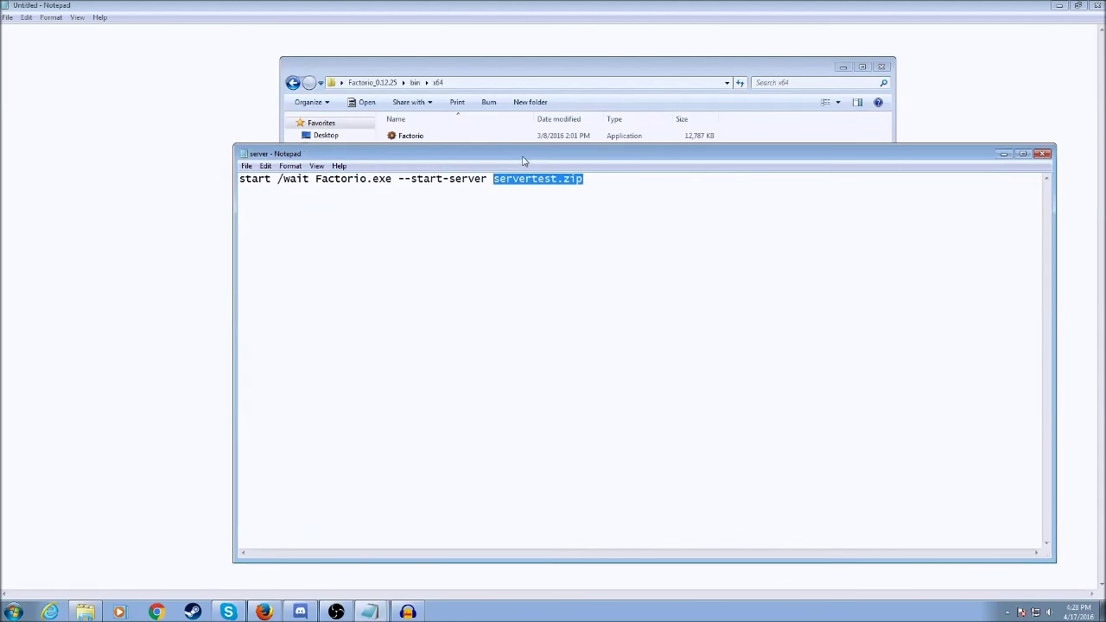
click(596, 180)
drag(596, 163, 602, 223)
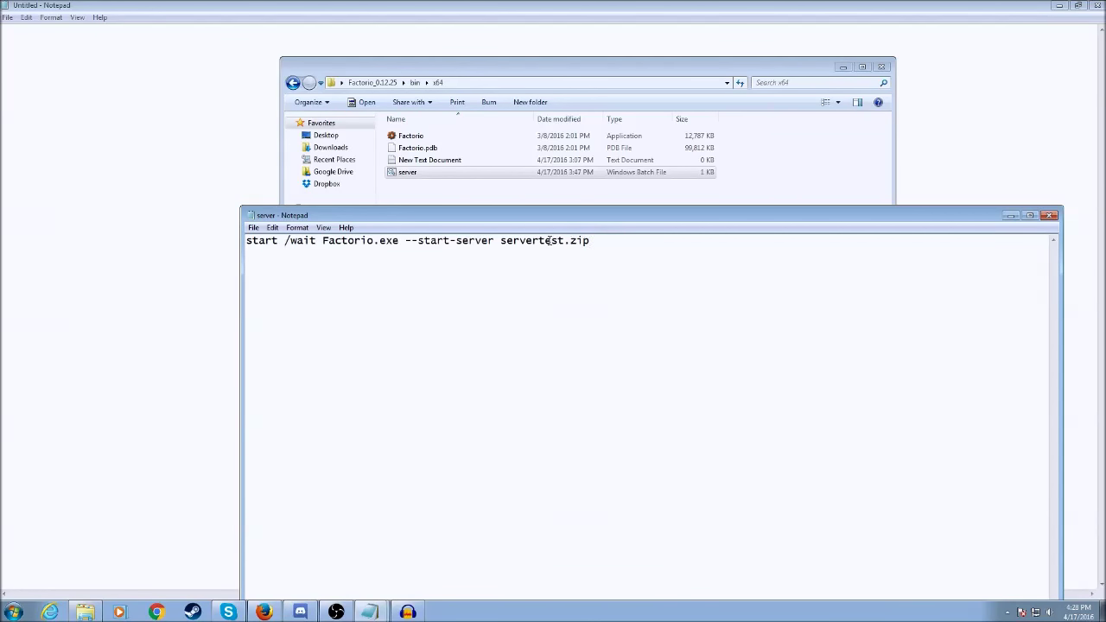
drag(501, 241, 565, 241)
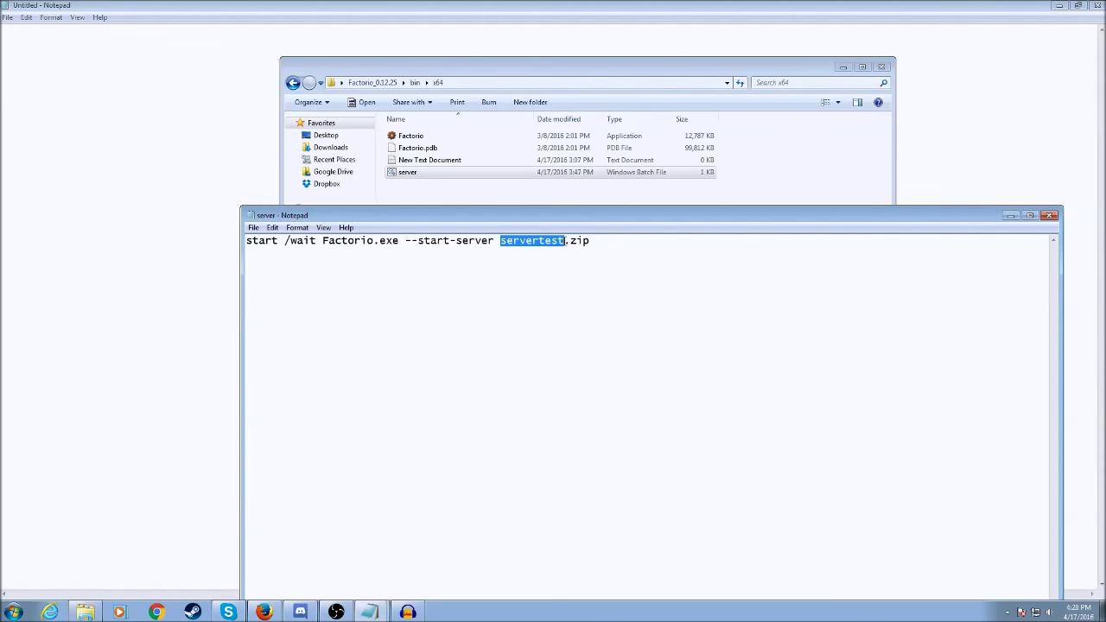
click(571, 241)
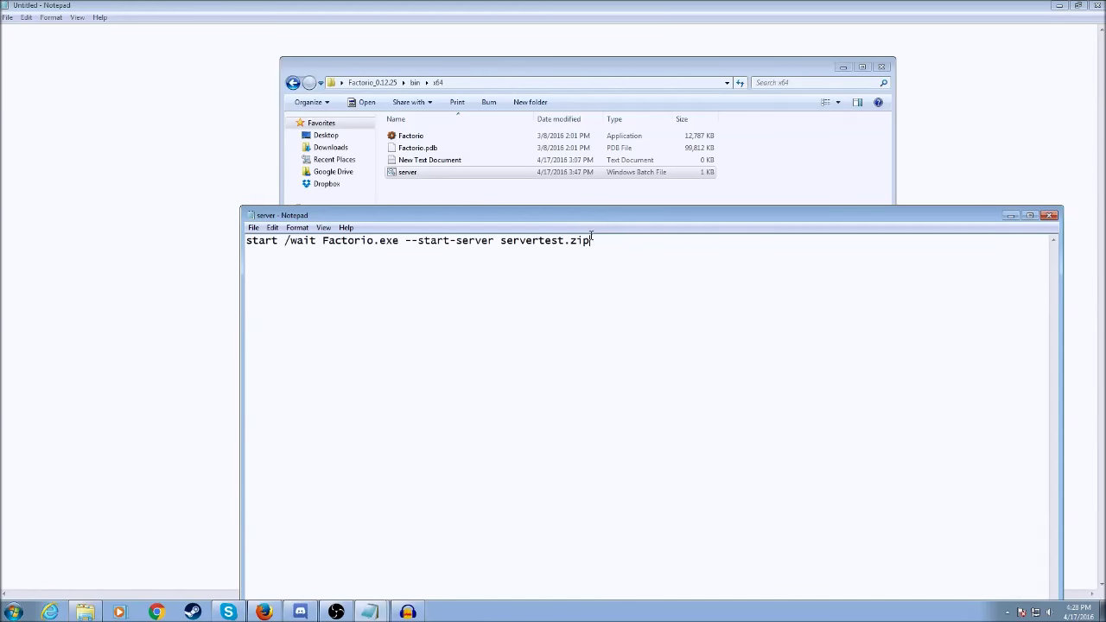
mouse_move(598, 241)
mouse_down()
mouse_move(498, 241)
mouse_move(604, 241)
mouse_up()
drag(630, 216, 678, 138)
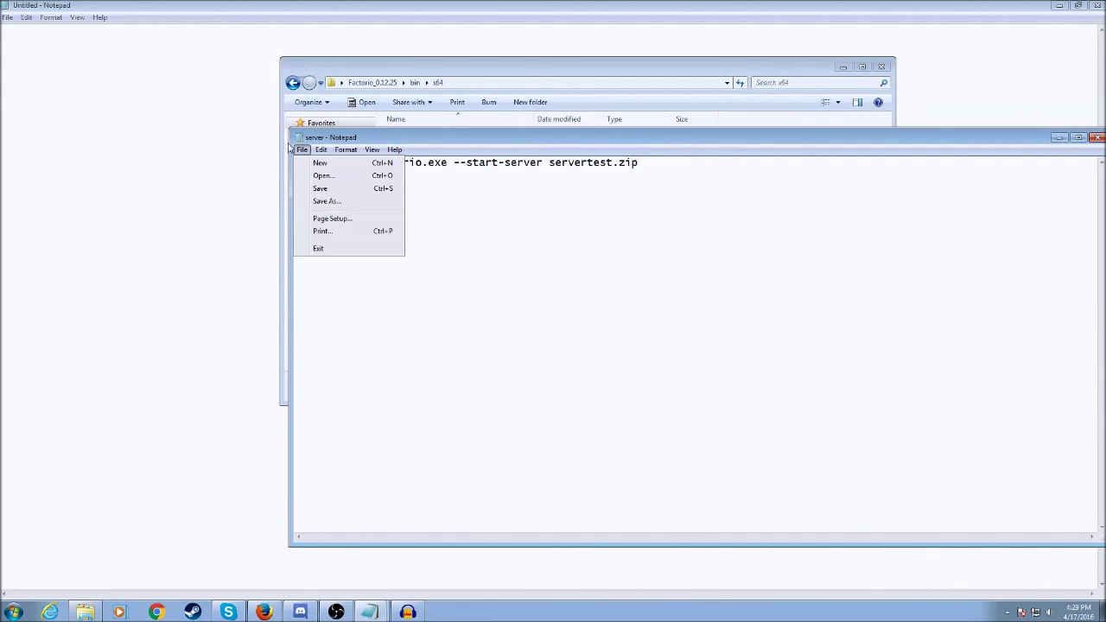
Enter server.bat as the file name with All Files type, then cancel the Save As dialog
click(328, 202)
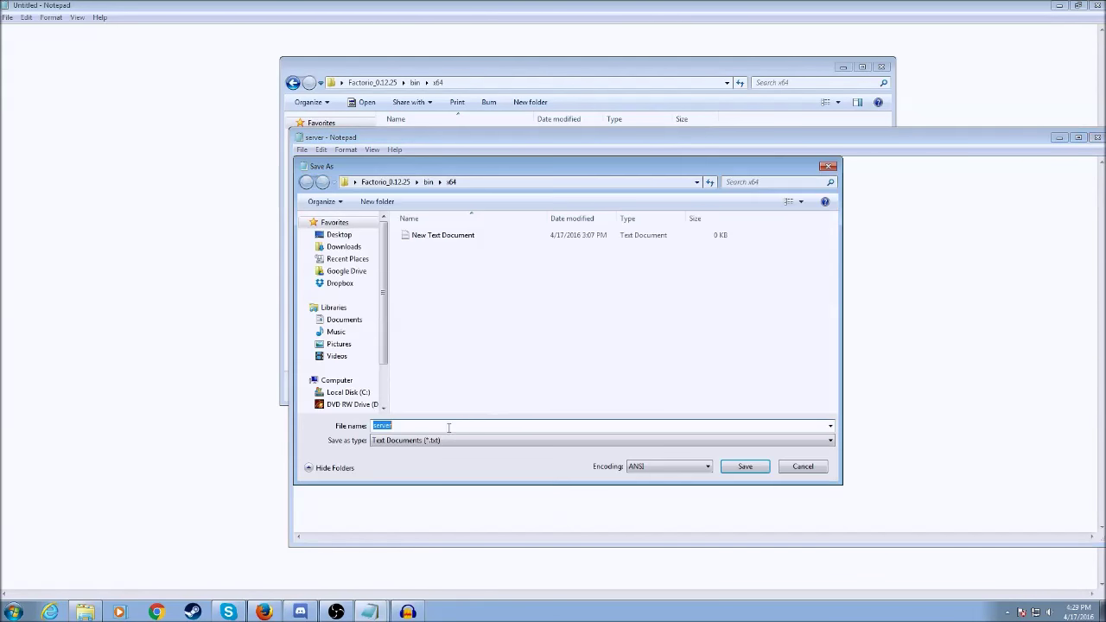
click(435, 423)
text(.)
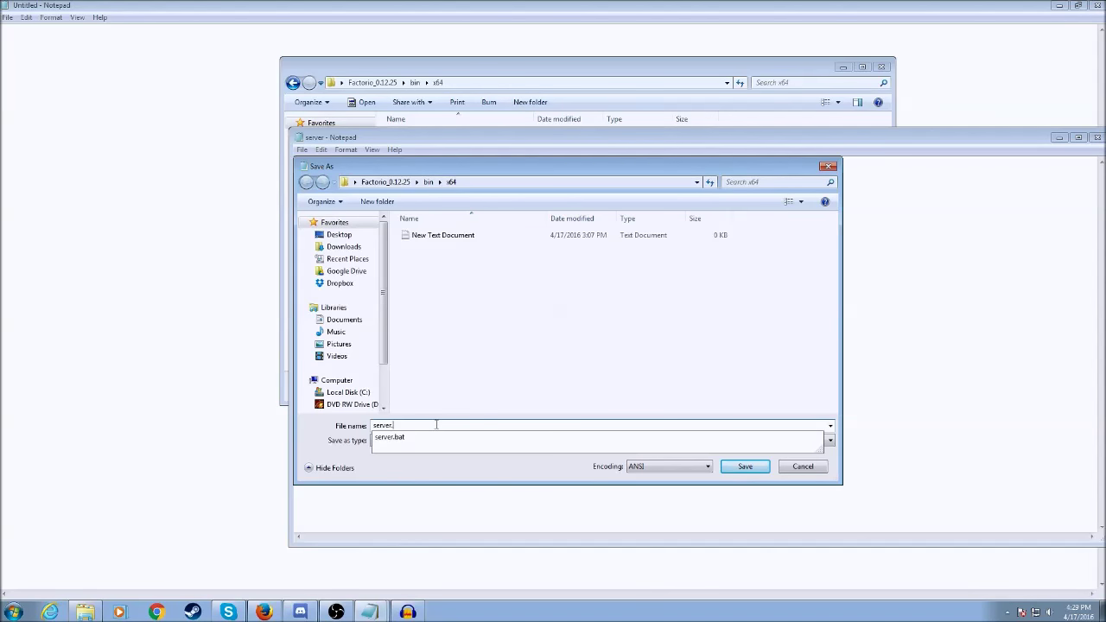
text(bat)
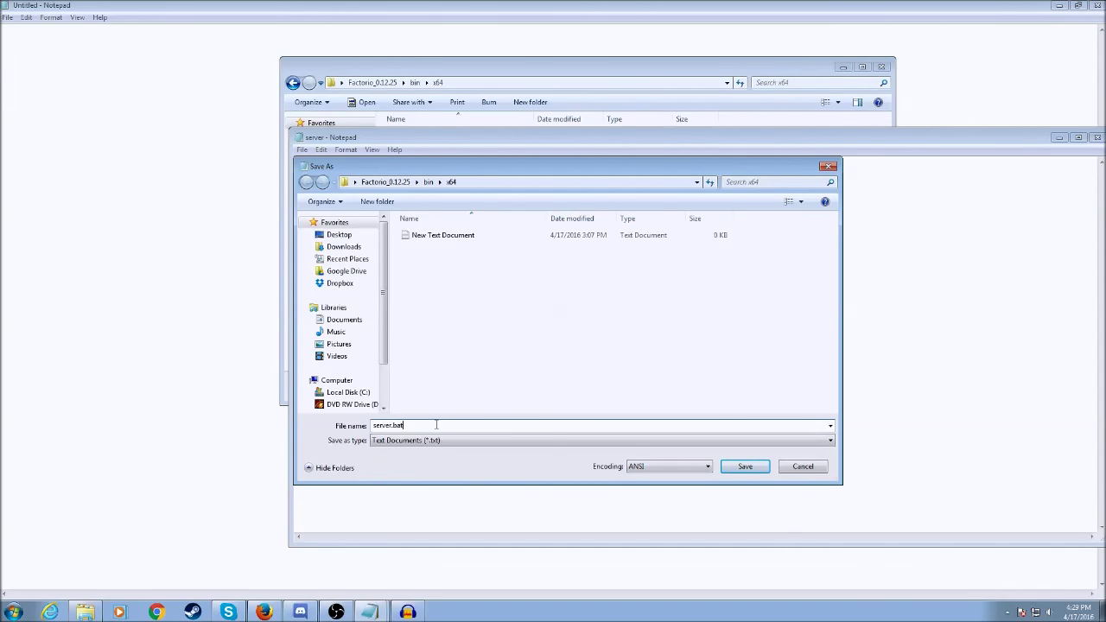
click(391, 443)
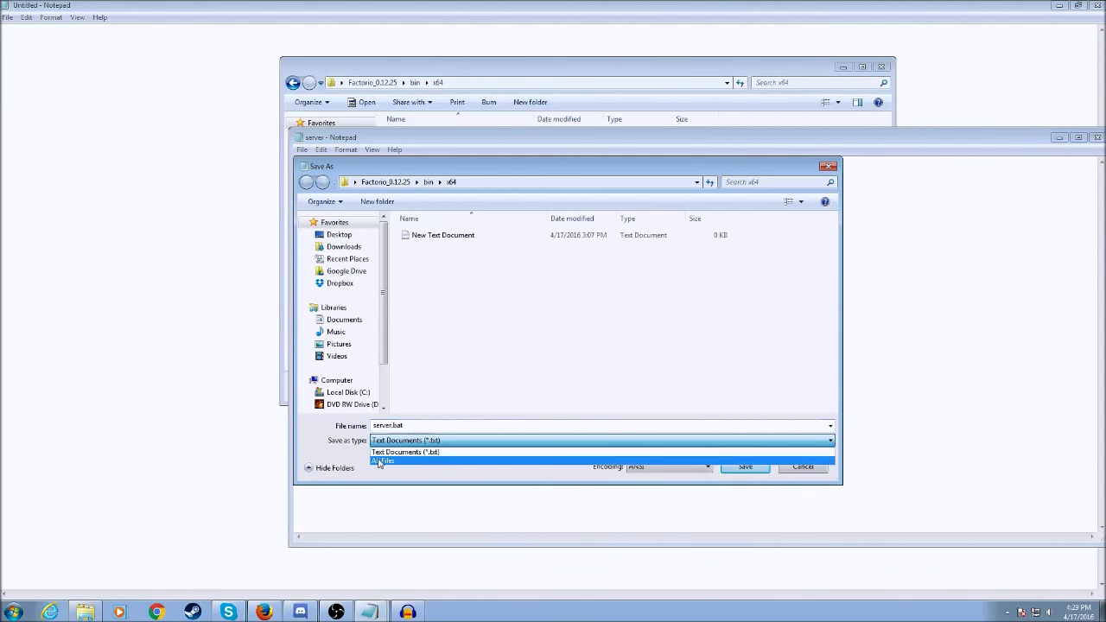
click(397, 460)
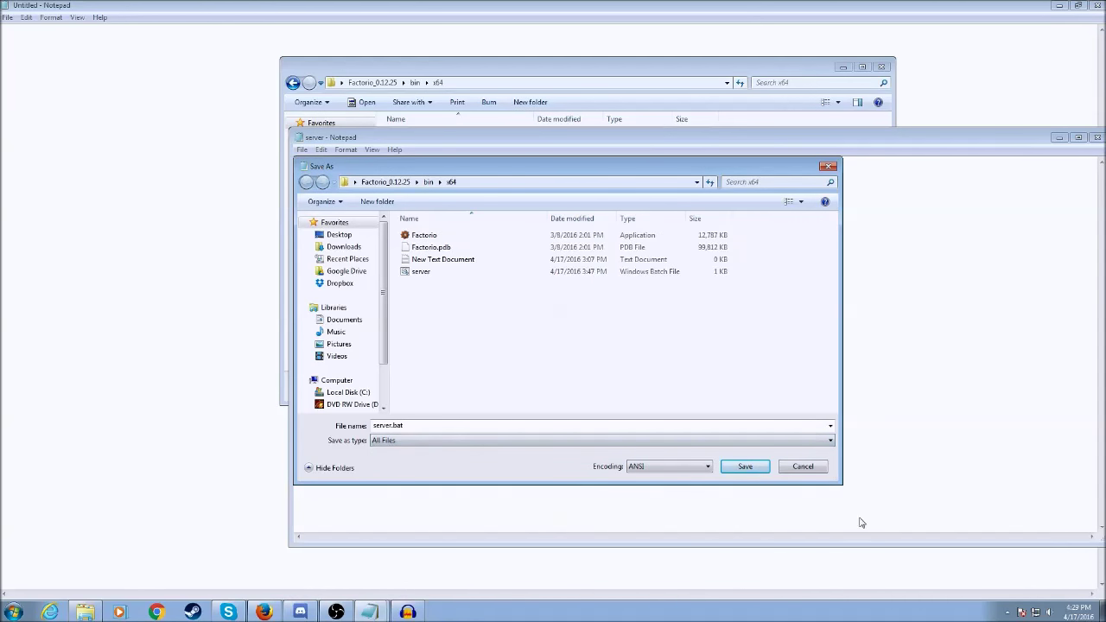
click(423, 425)
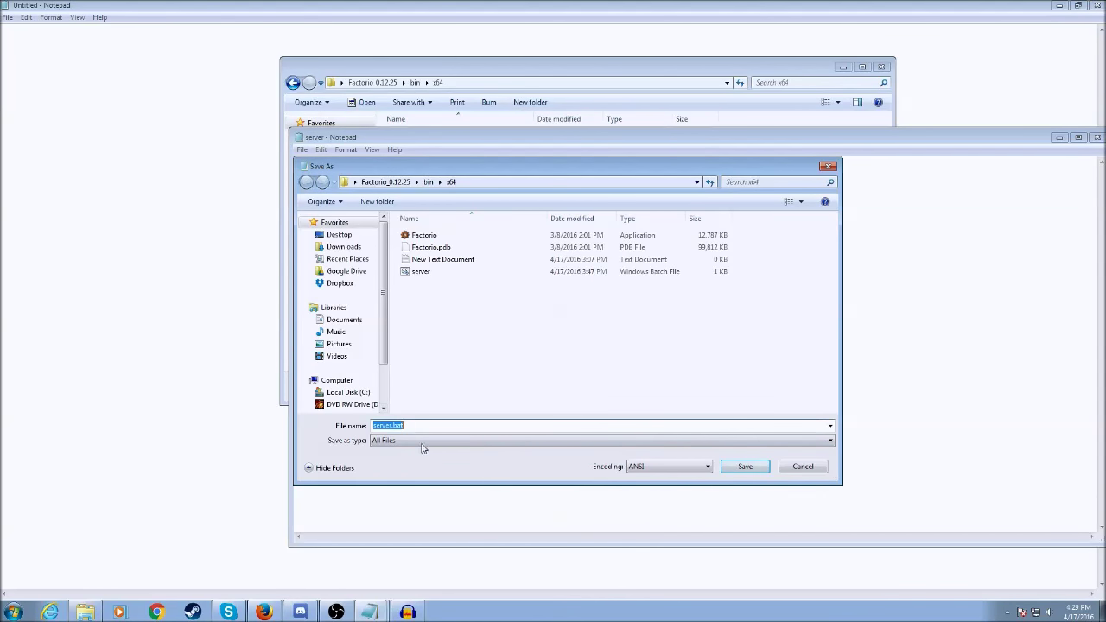
click(421, 426)
click(803, 466)
Close Notepad and launch server.bat from the x64 folder
click(1096, 137)
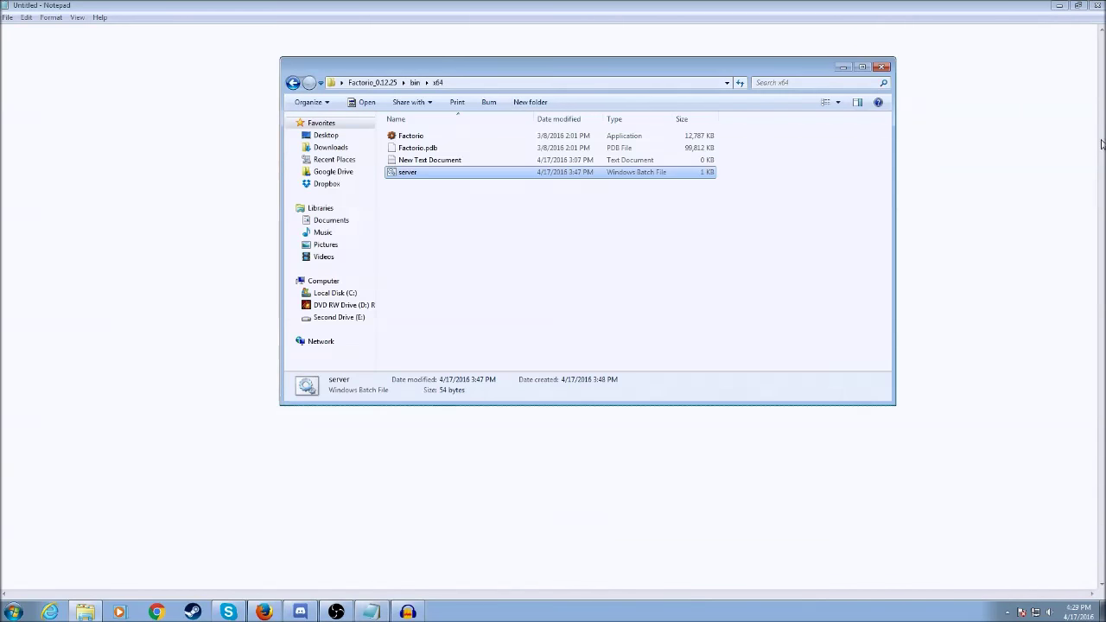
click(445, 172)
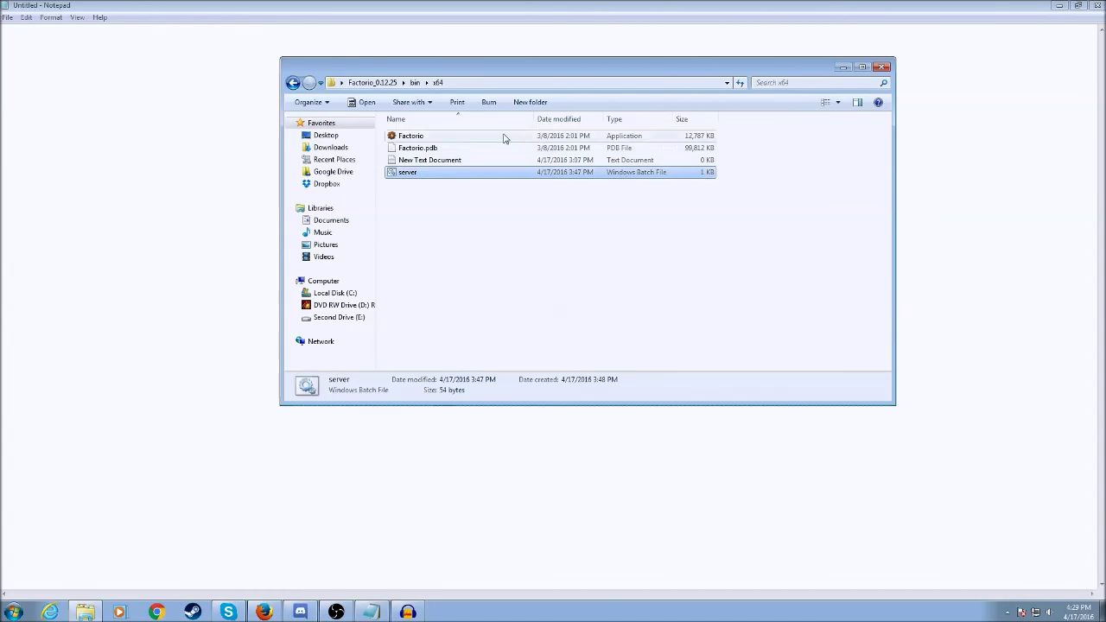
double_click(417, 174)
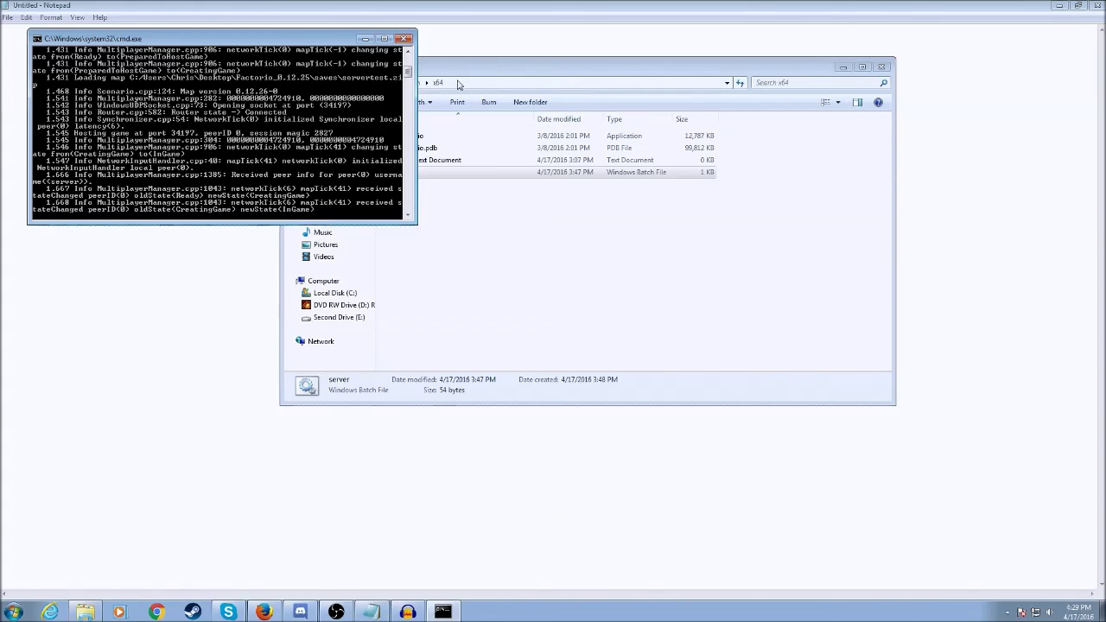
Reposition the server console and scroll its log to the peer reaching InGame on port 34197
drag(322, 41, 354, 201)
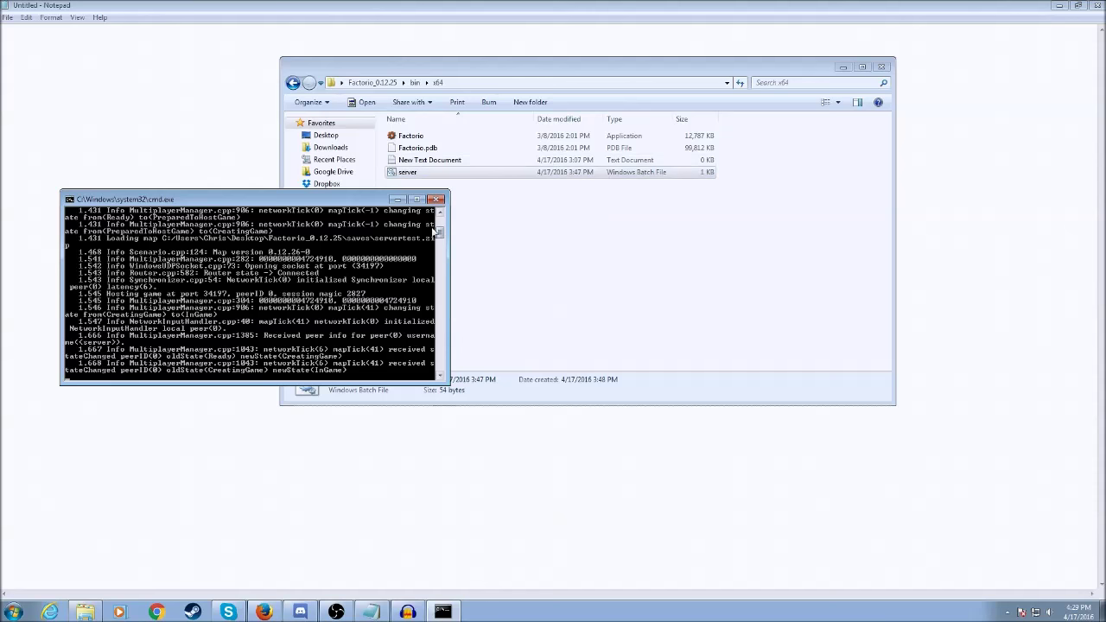
drag(440, 232, 445, 232)
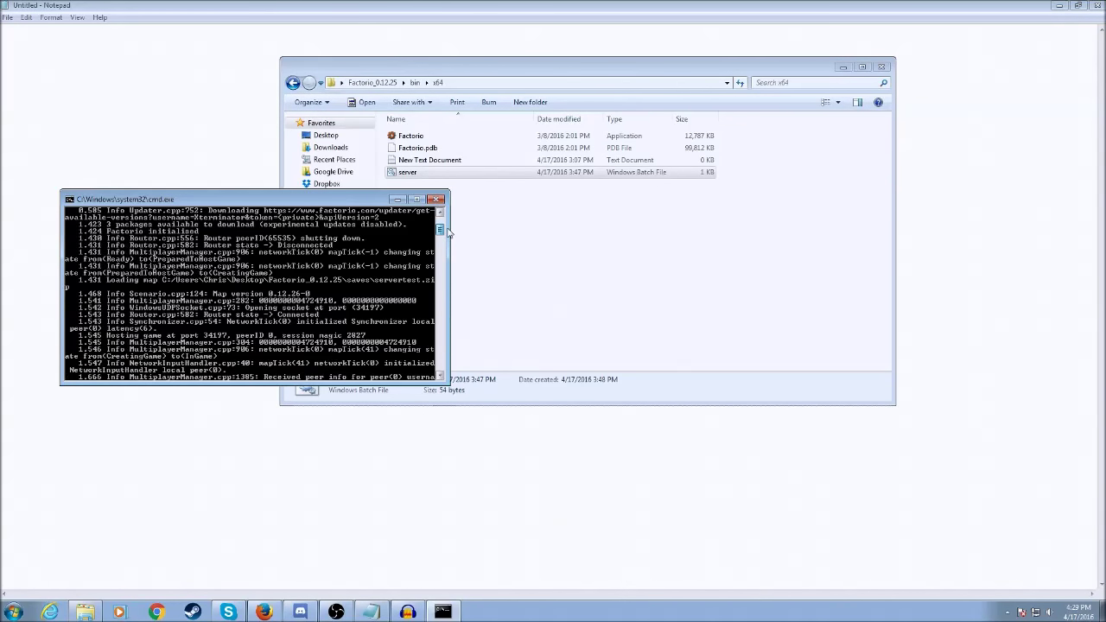
scroll(306, 257, down, 2)
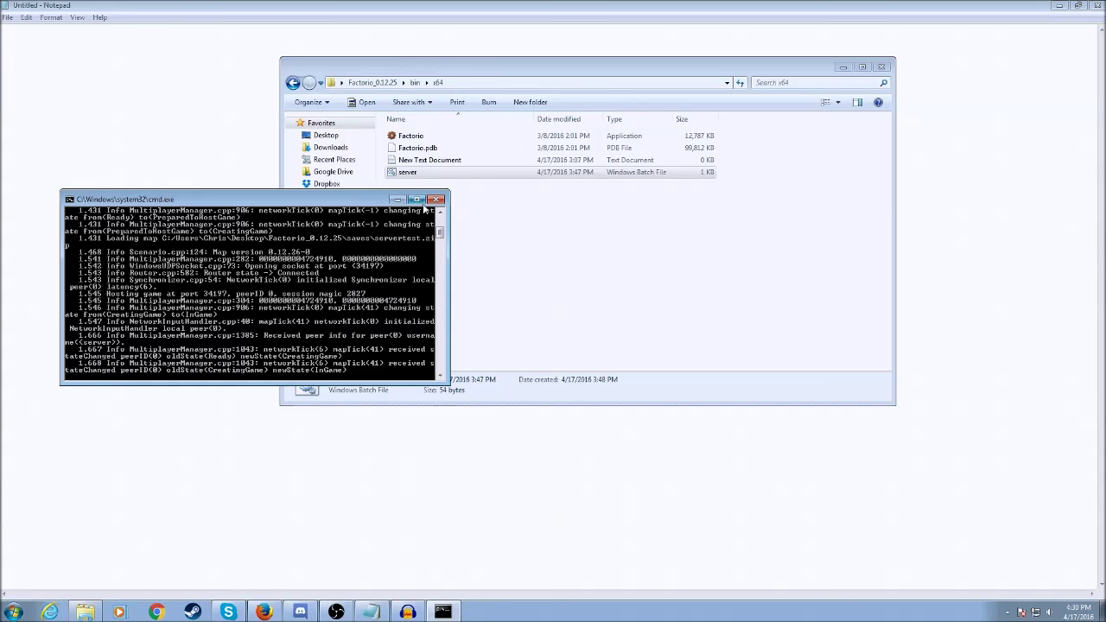
drag(349, 204, 380, 178)
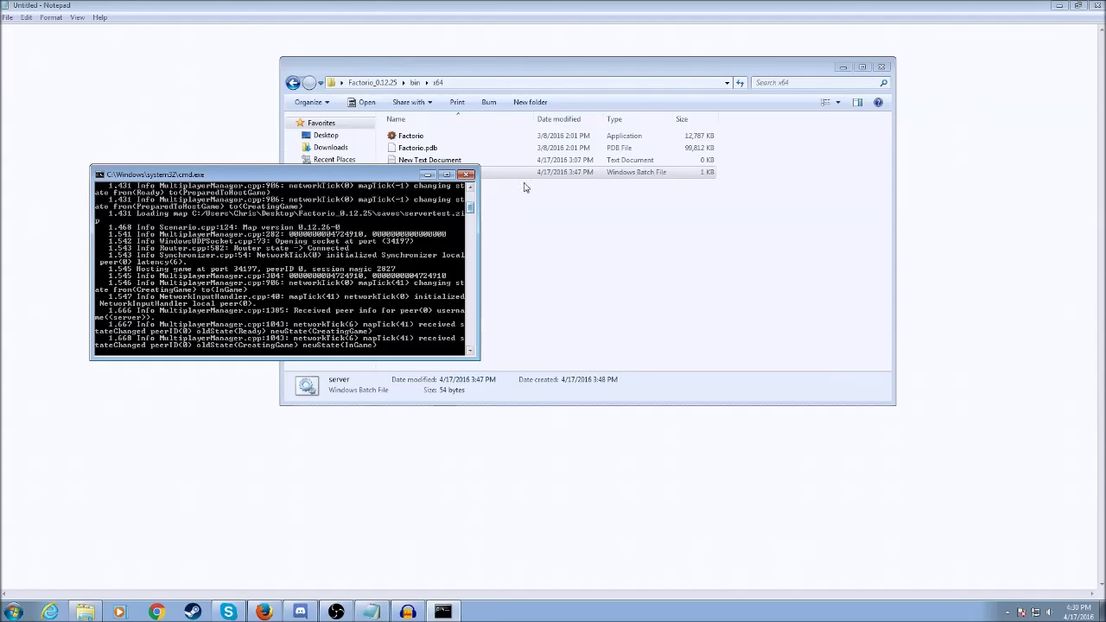
scroll(472, 214, down, 3)
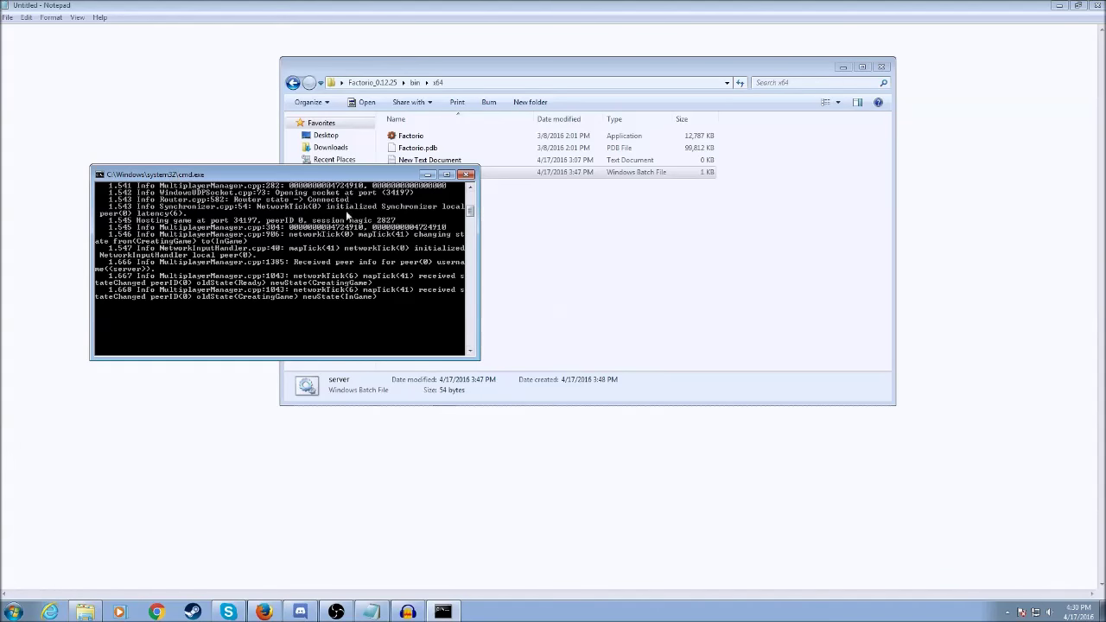
scroll(350, 250, up, 8)
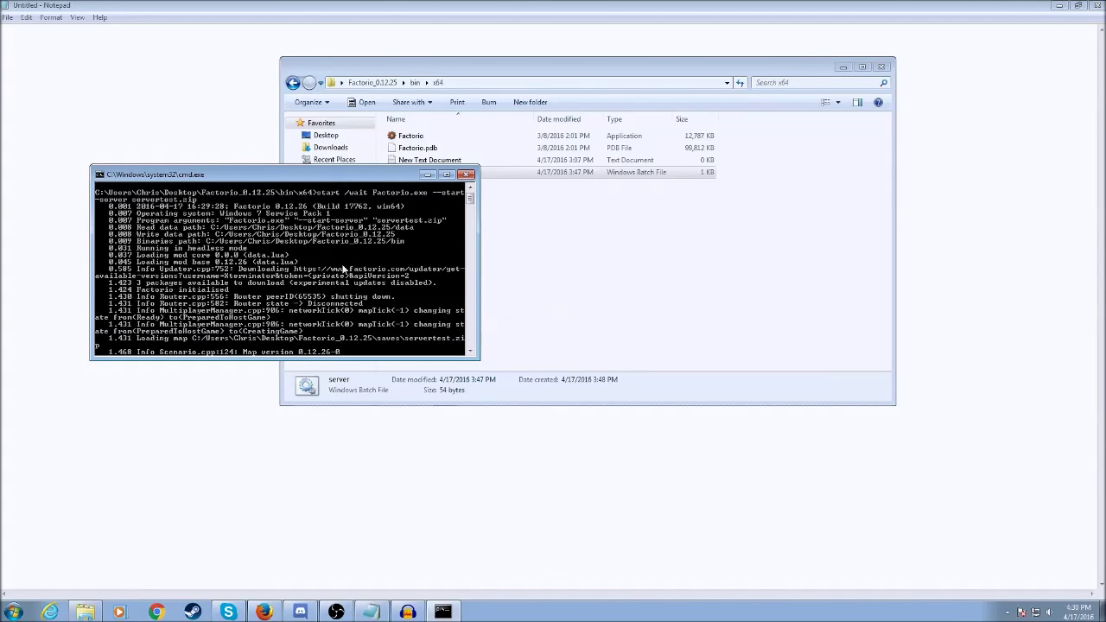
scroll(350, 268, down, 9)
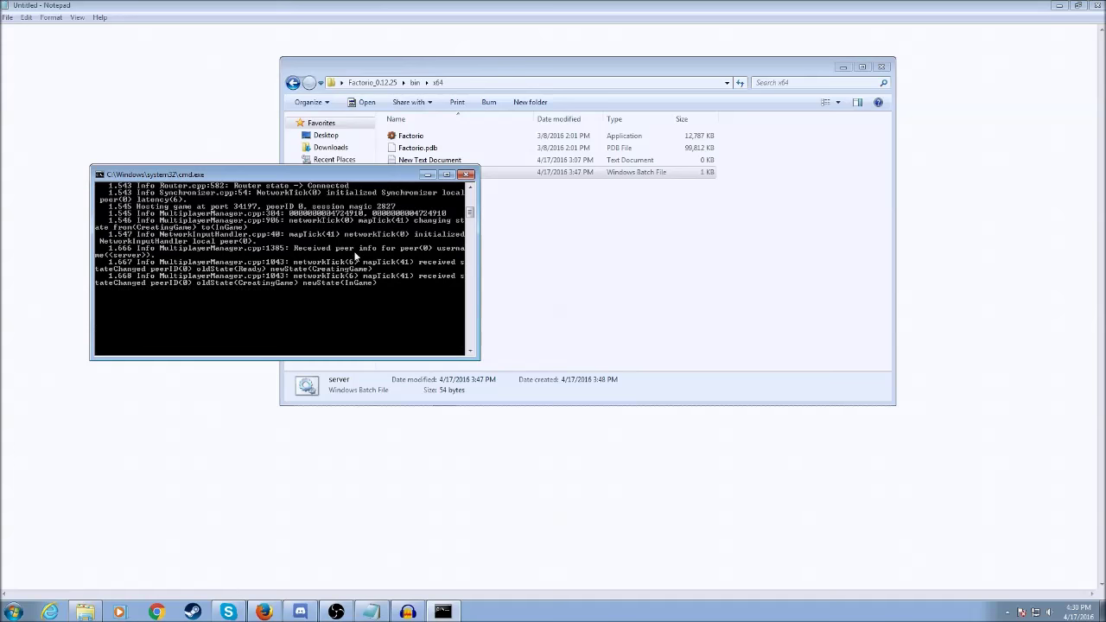
drag(370, 176, 406, 148)
drag(506, 186, 505, 181)
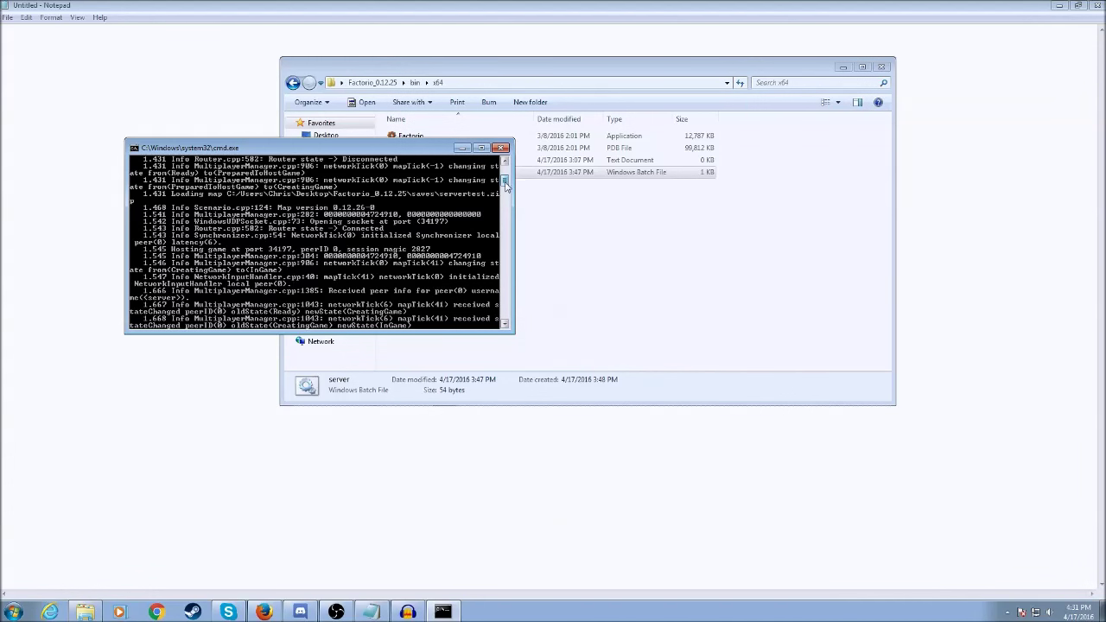
drag(505, 183, 508, 191)
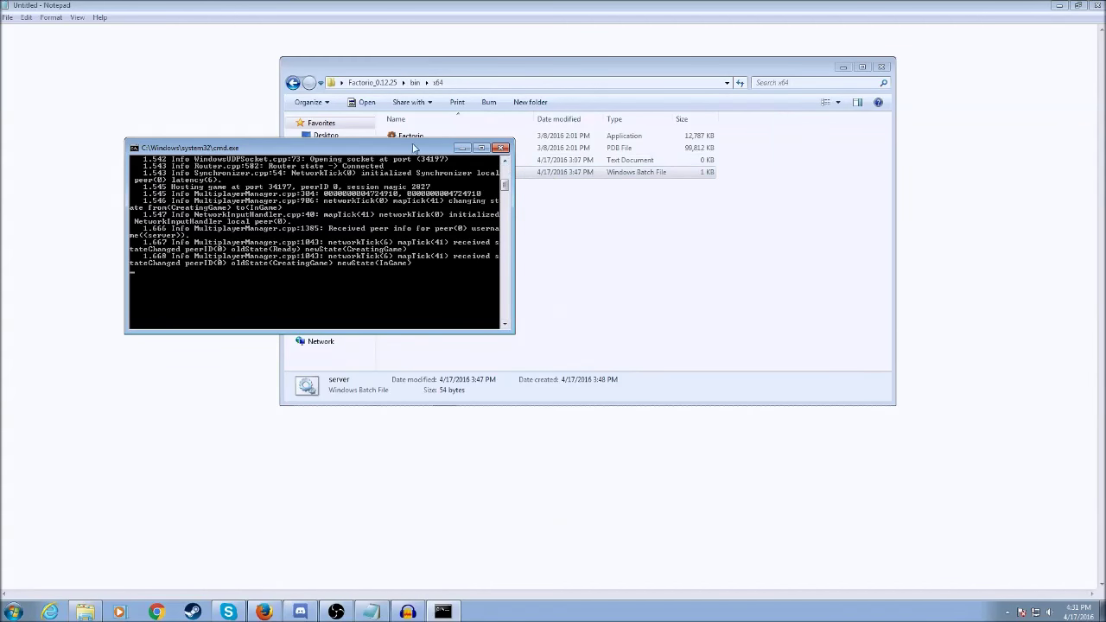
drag(415, 149, 432, 132)
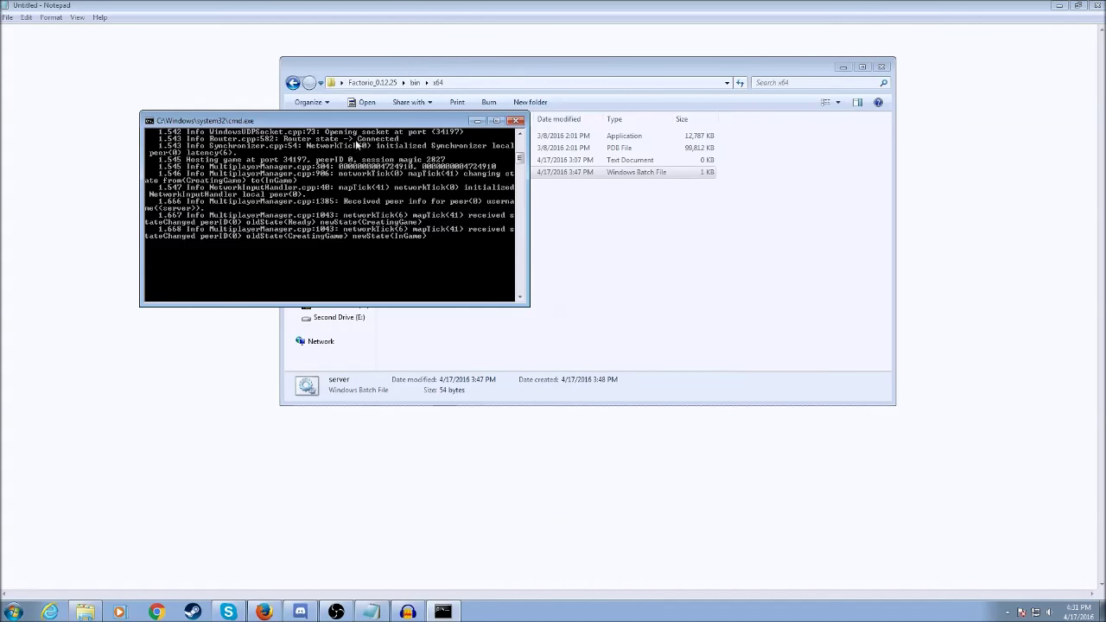
key(ctrl+c)
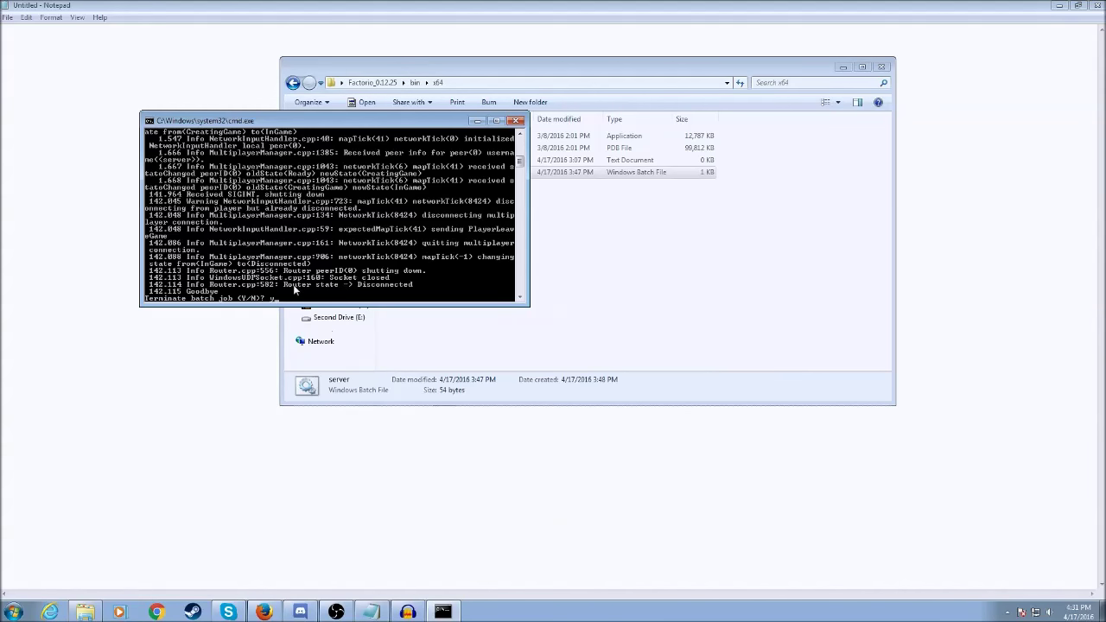
Answer y to 'Terminate batch job (Y/N)?' so the console closes
text(y)
key(Return)
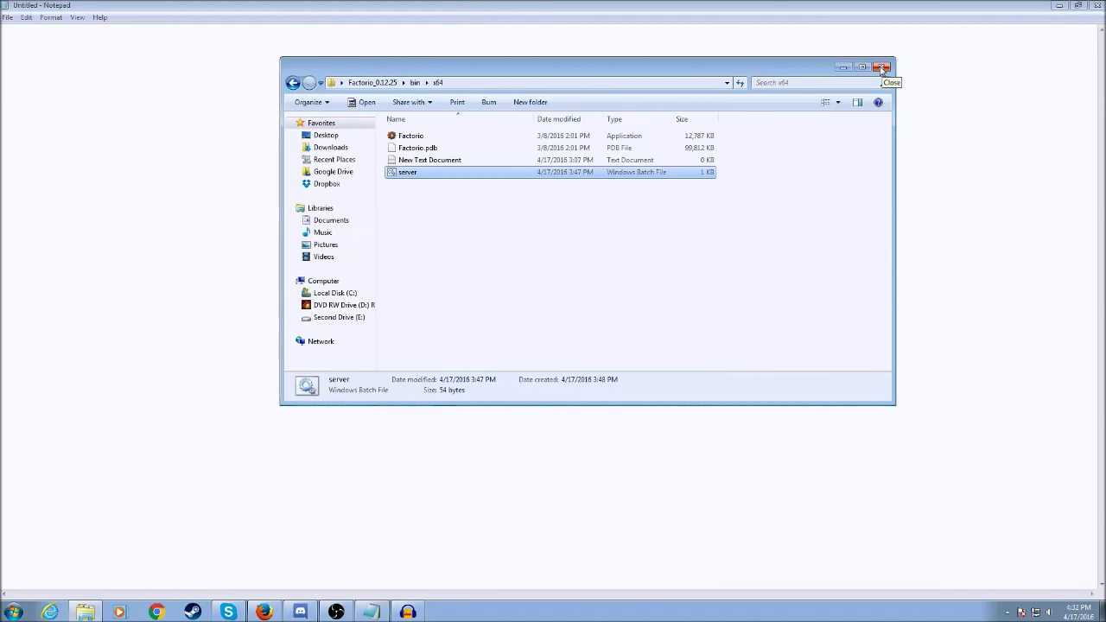
drag(808, 72, 881, 127)
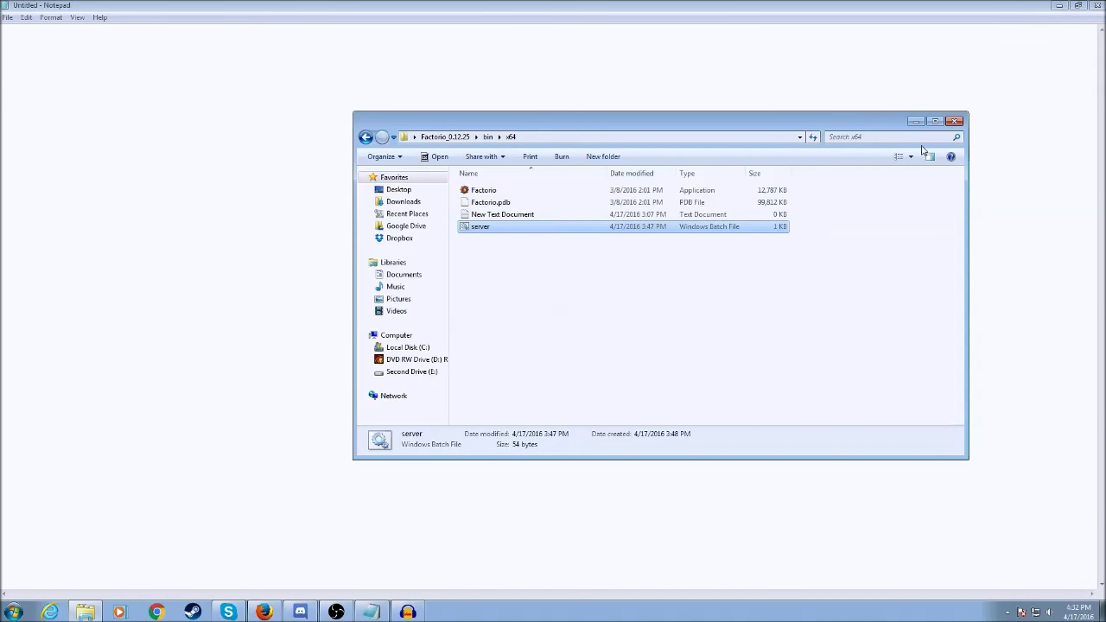
click(589, 134)
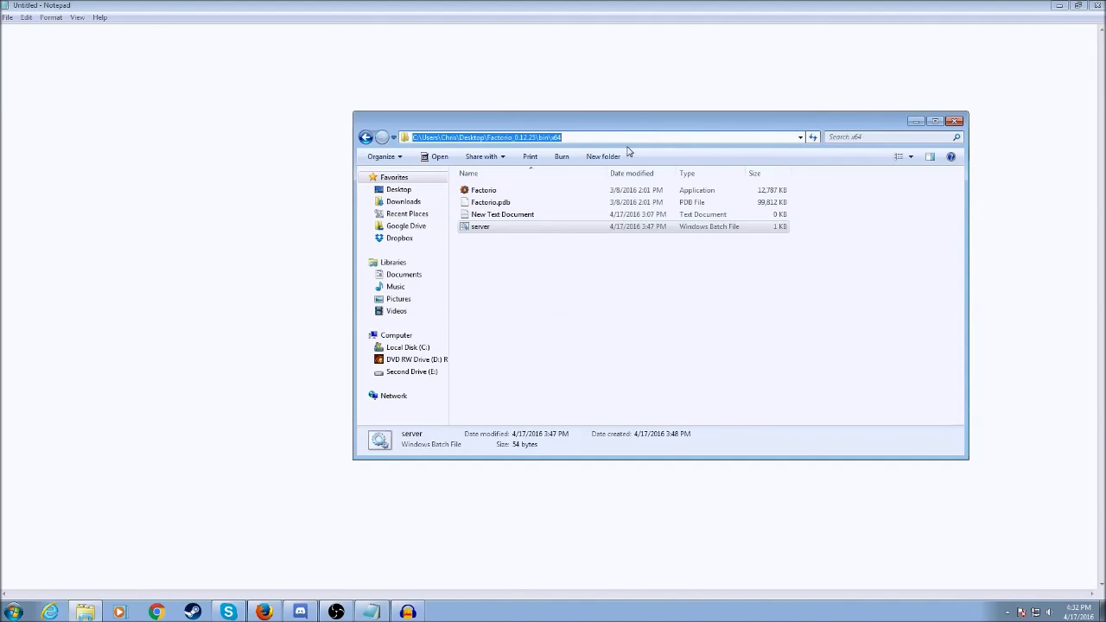
click(758, 141)
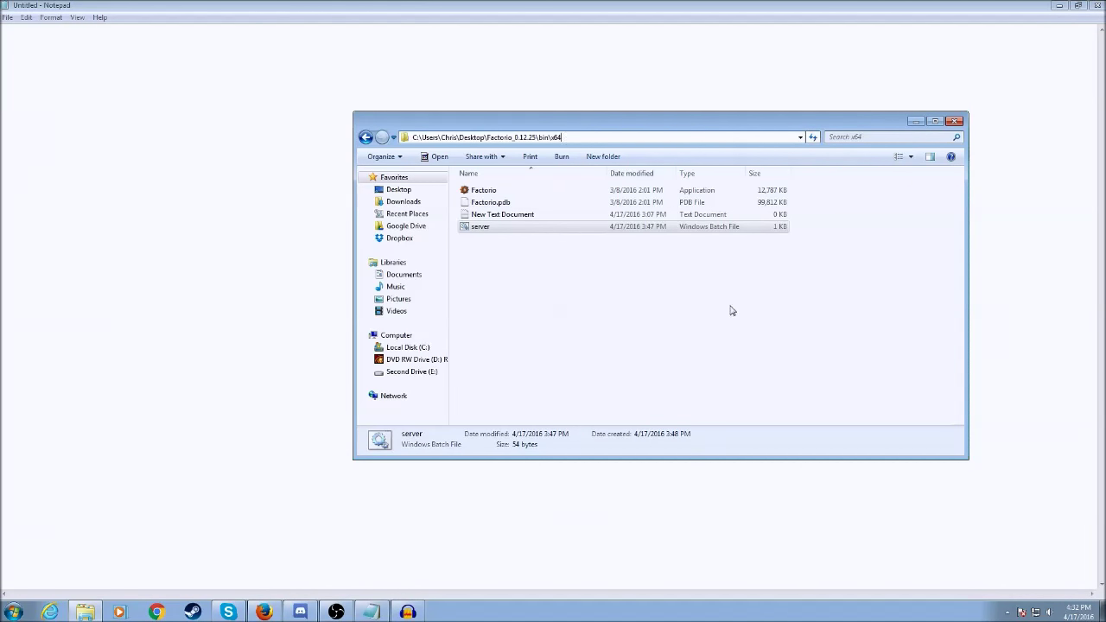
click(521, 230)
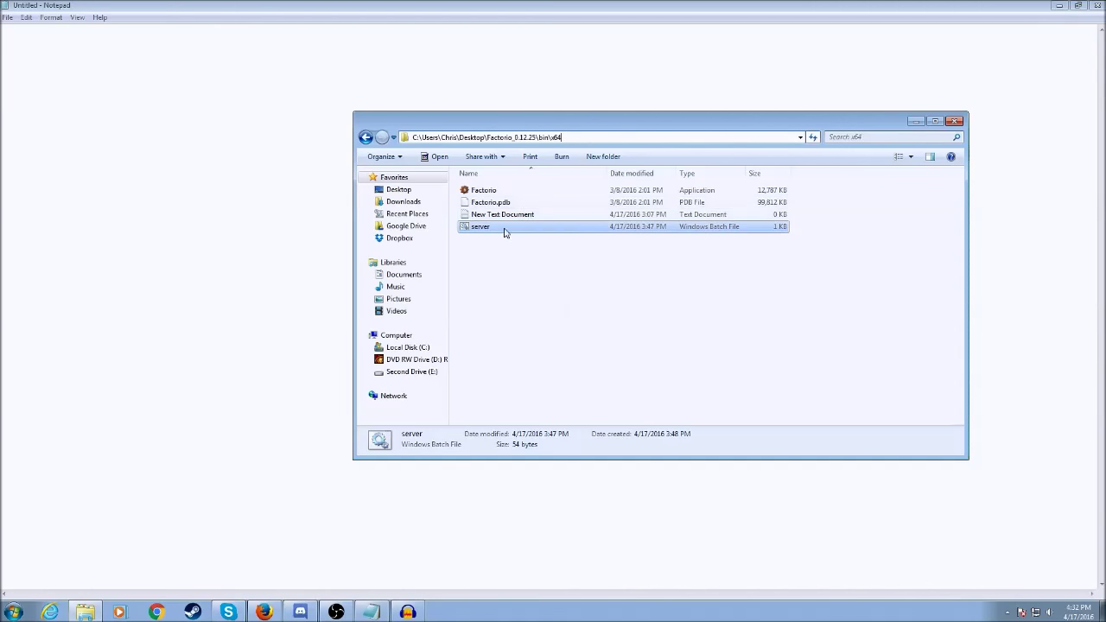
double_click(518, 229)
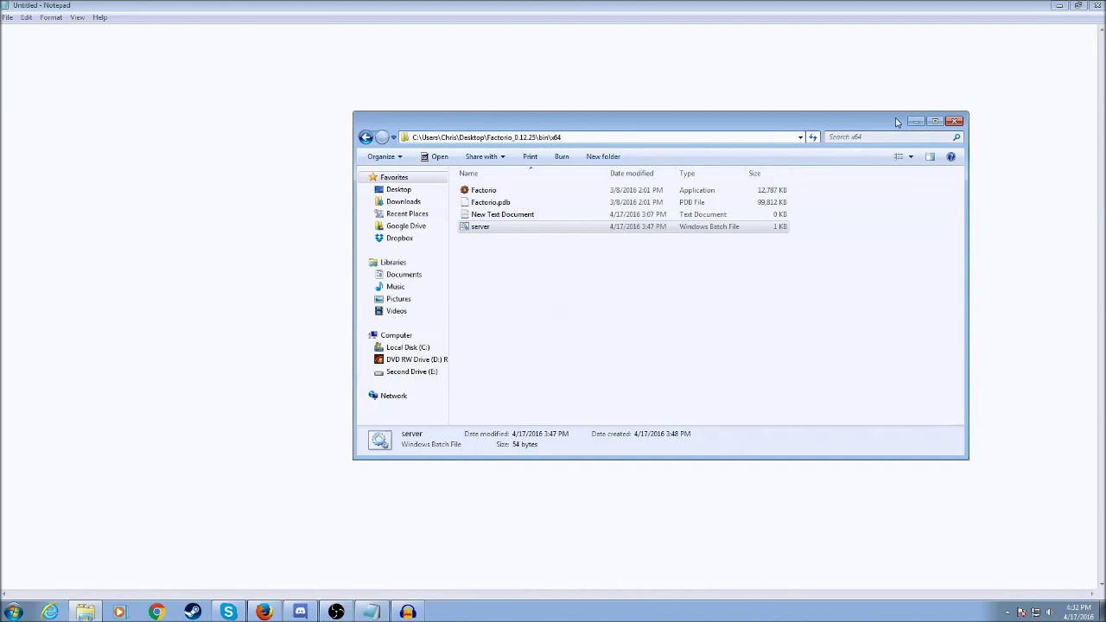
drag(896, 119, 894, 95)
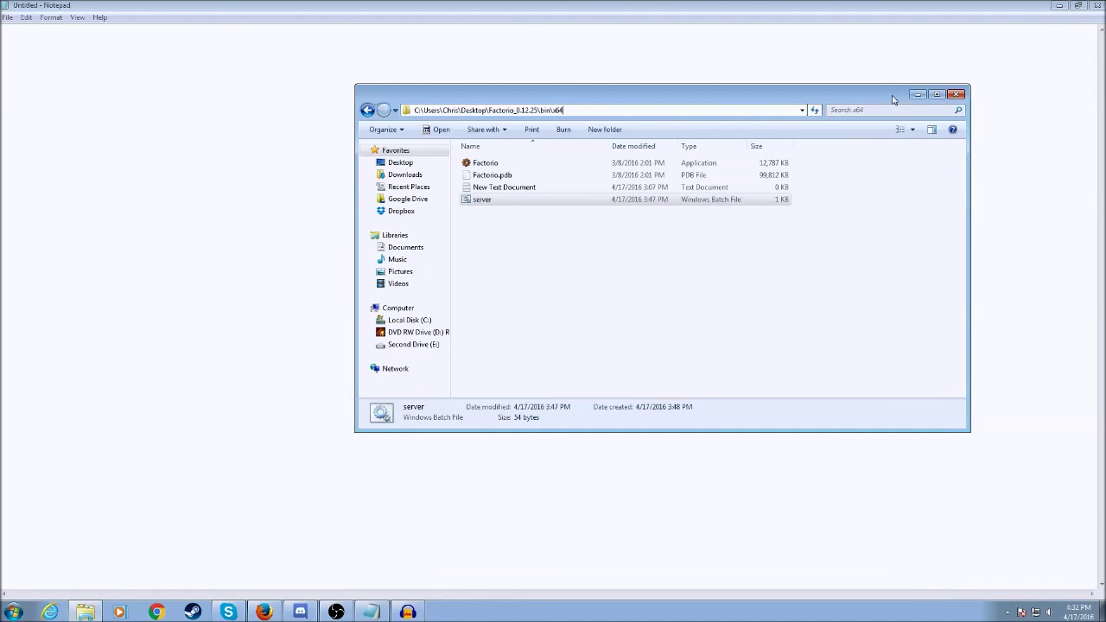
drag(893, 101, 862, 153)
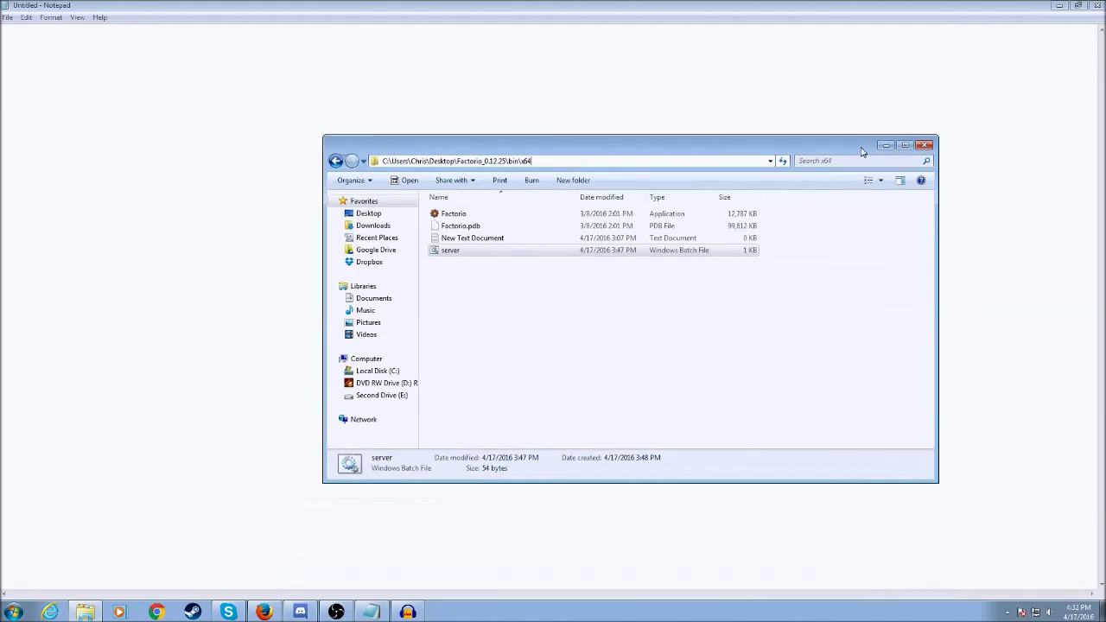